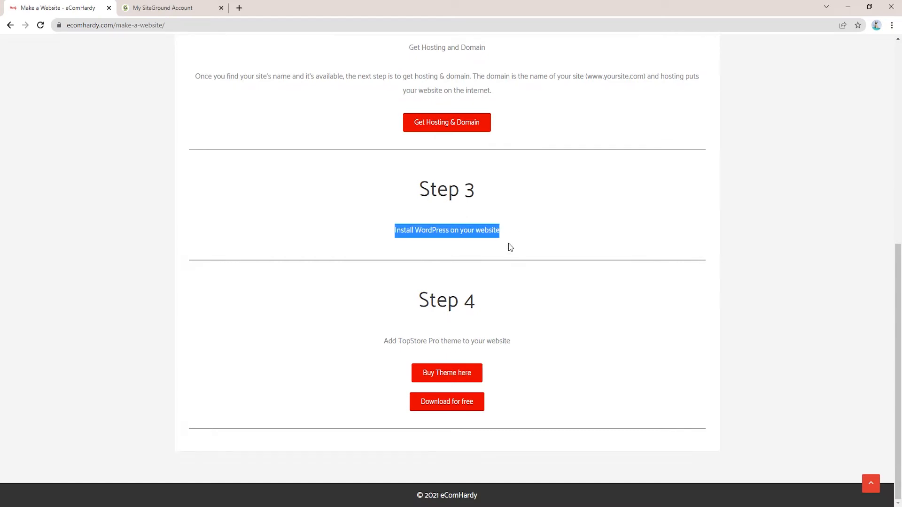
- Switch to the SiteGround account and open the list of websites
click(165, 9)
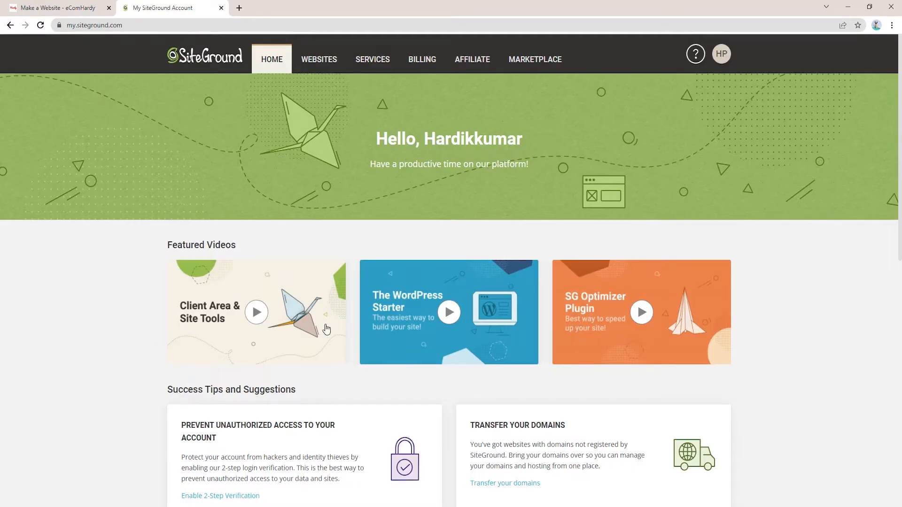
click(58, 4)
scroll(358, 361, up, 7)
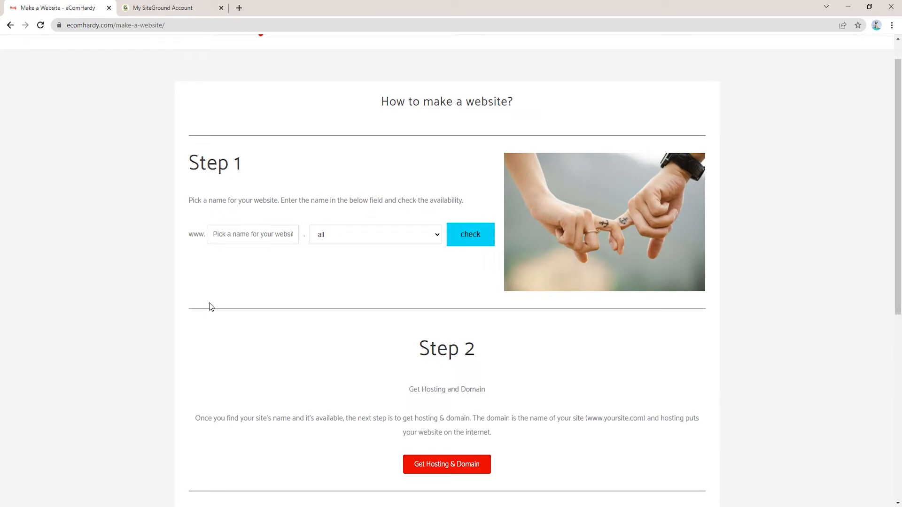
click(182, 8)
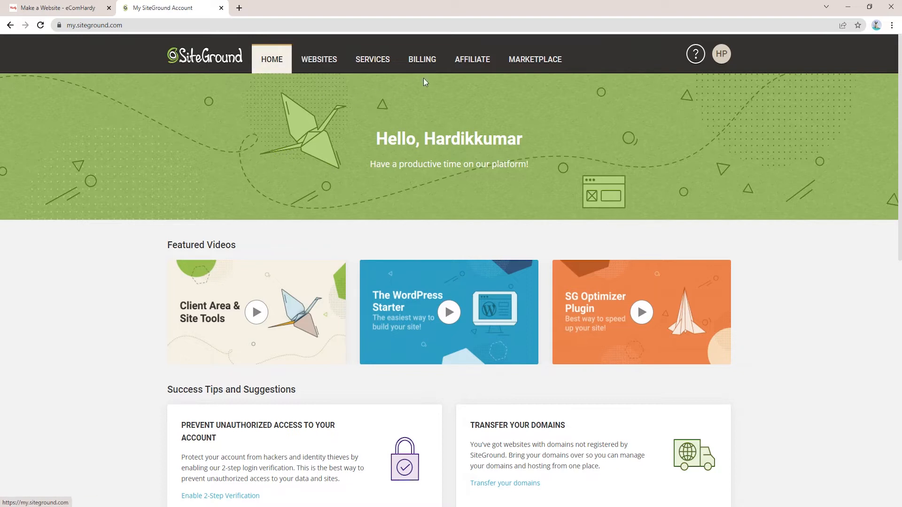
scroll(209, 299, down, 10)
scroll(209, 299, up, 10)
click(317, 61)
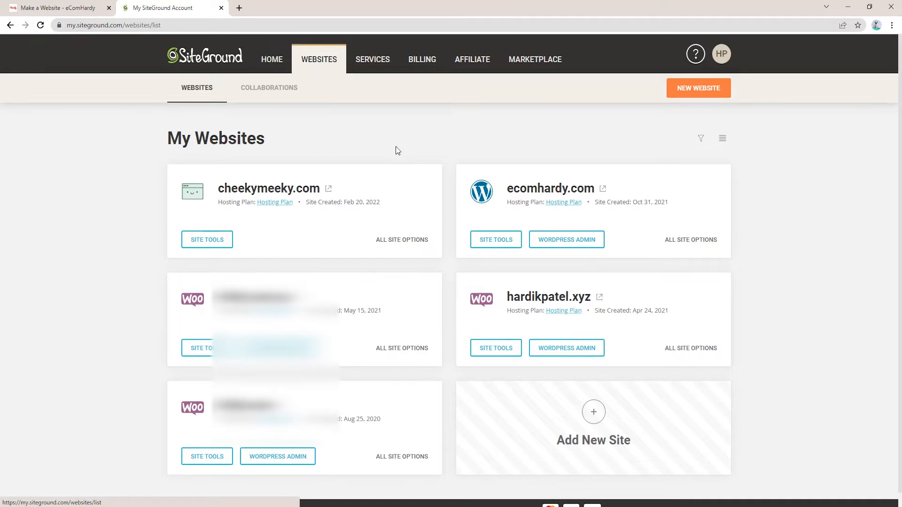
drag(219, 187, 321, 188)
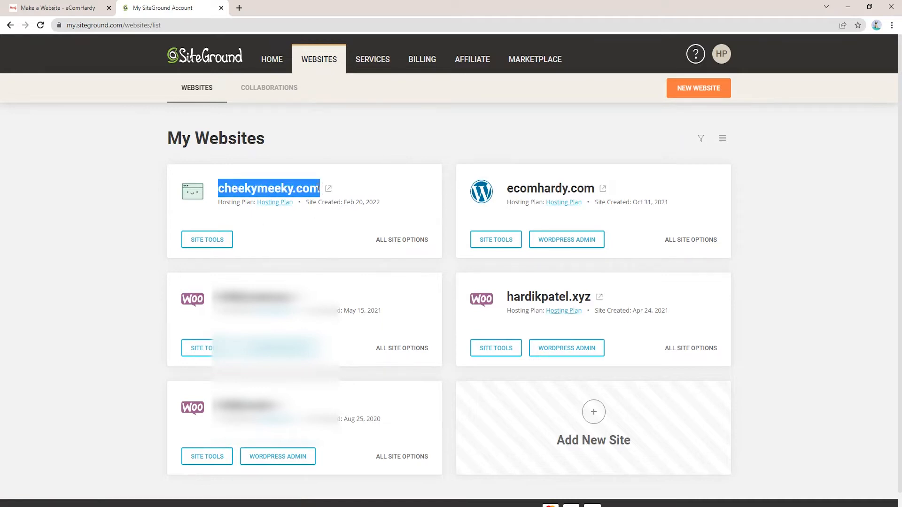
click(290, 153)
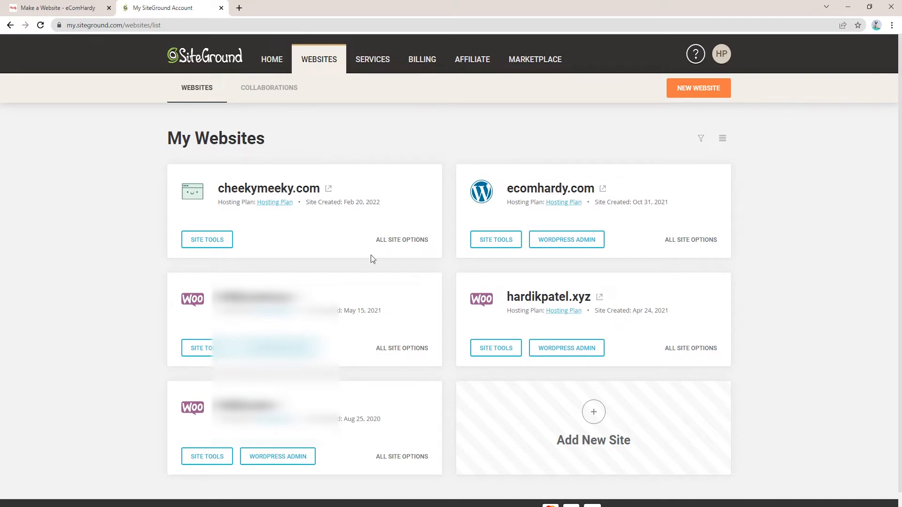
- Open Site Tools for the cheekymeeky.com website
click(595, 417)
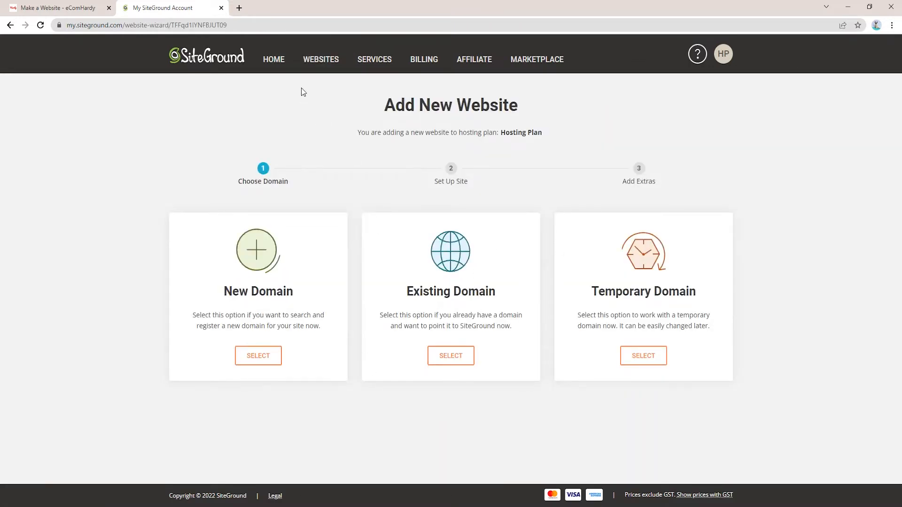
click(319, 65)
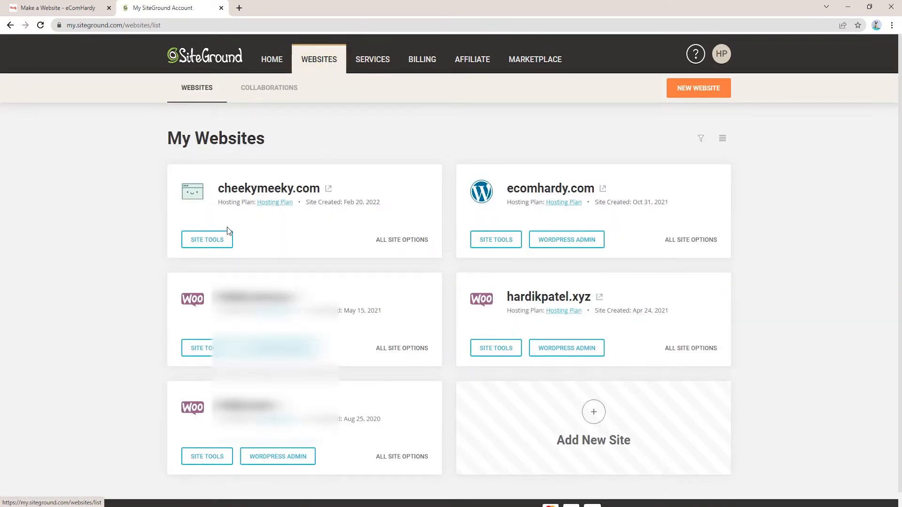
click(209, 244)
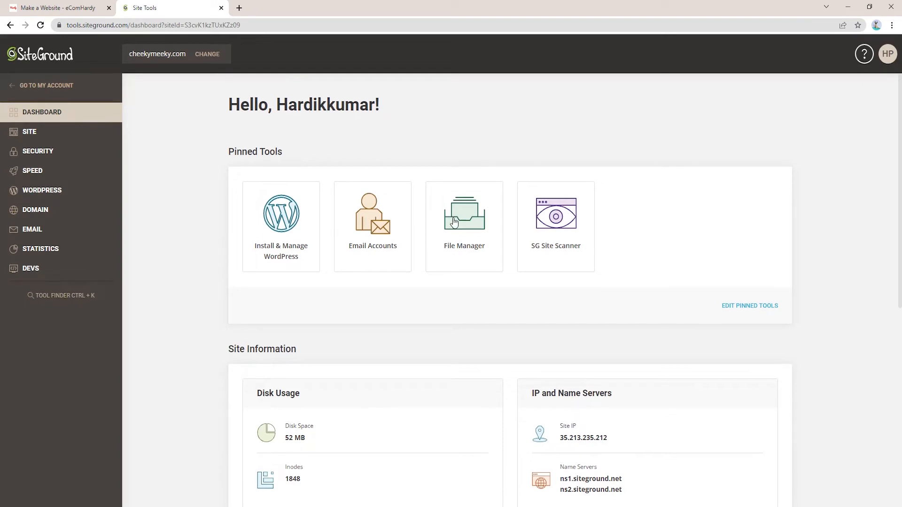
scroll(454, 222, down, 3)
scroll(454, 222, up, 3)
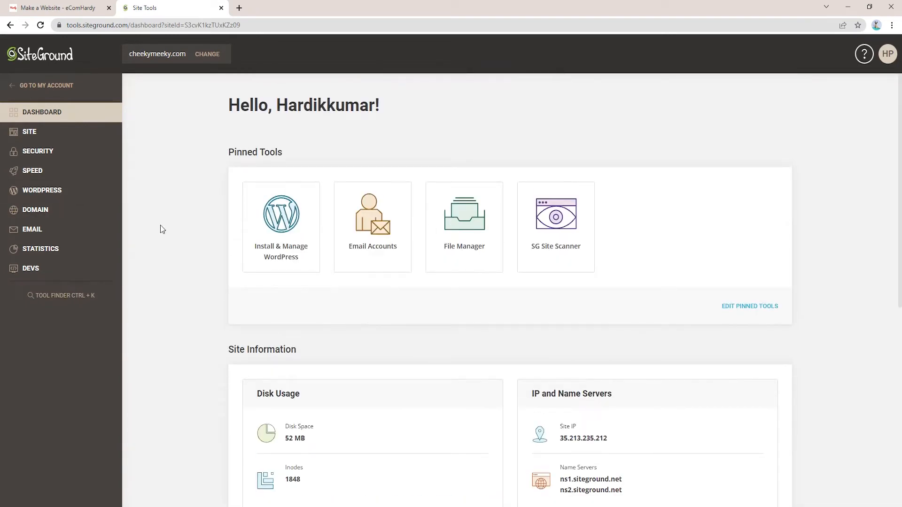
- Open the WordPress Install & Manage page and read its introduction
click(42, 194)
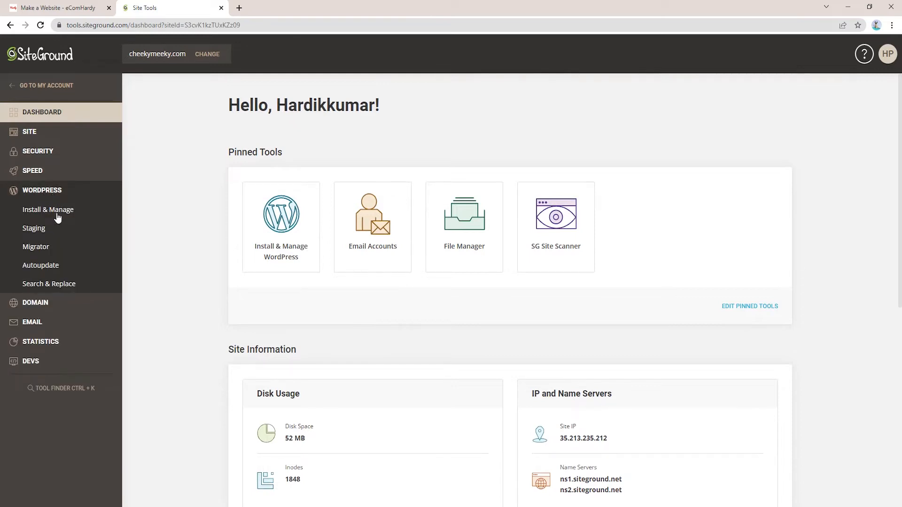
click(65, 211)
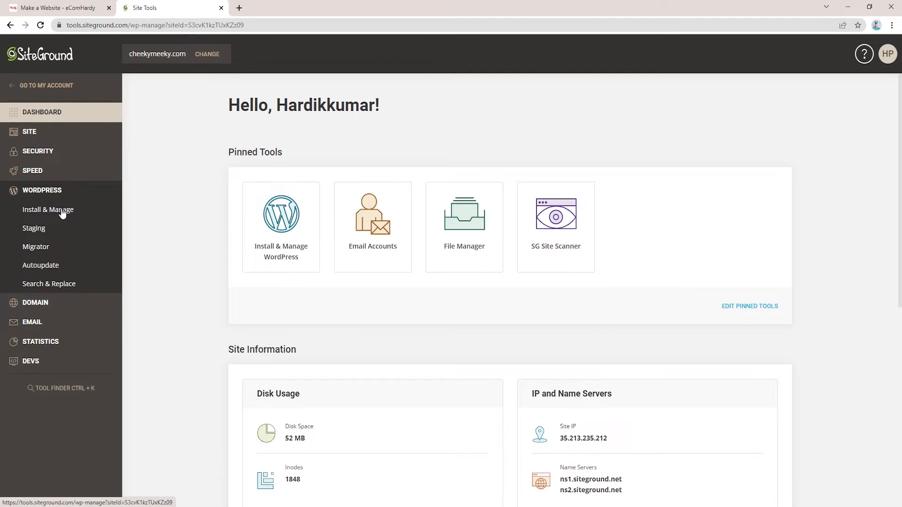
scroll(460, 193, down, 2)
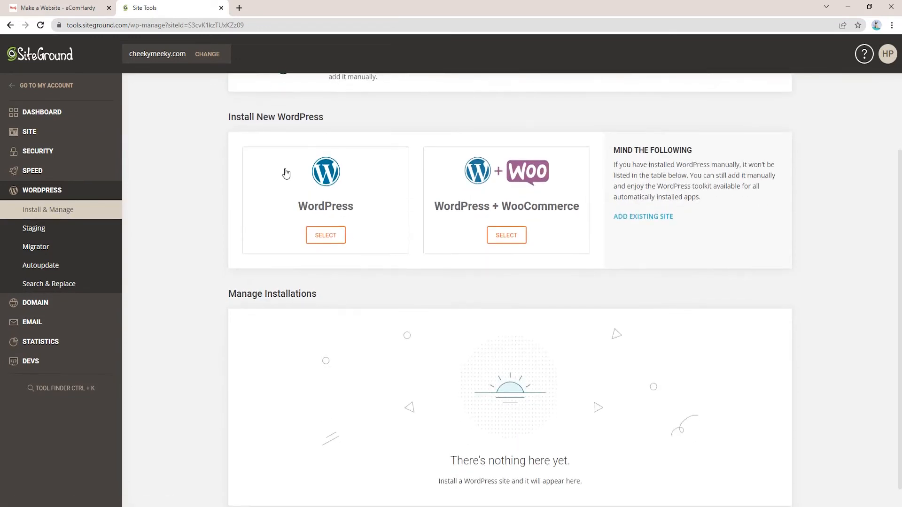
scroll(288, 173, up, 2)
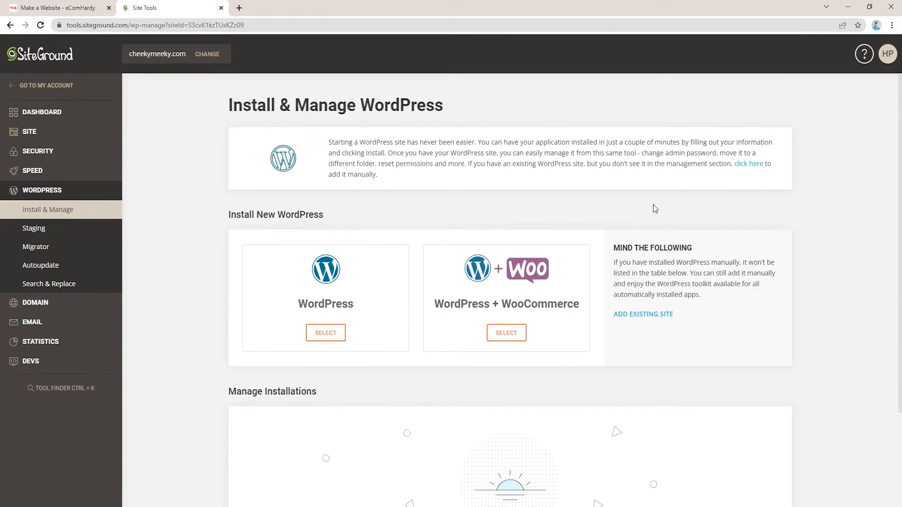
drag(329, 142, 778, 181)
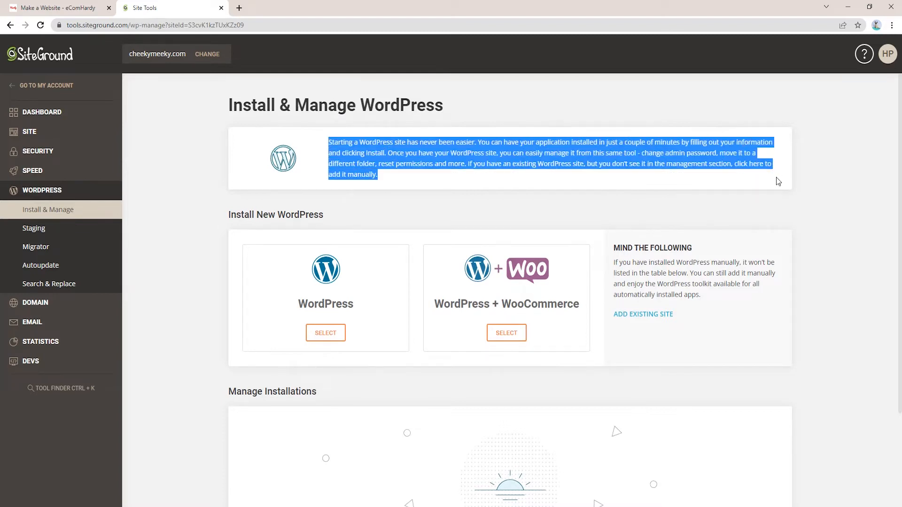
click(738, 178)
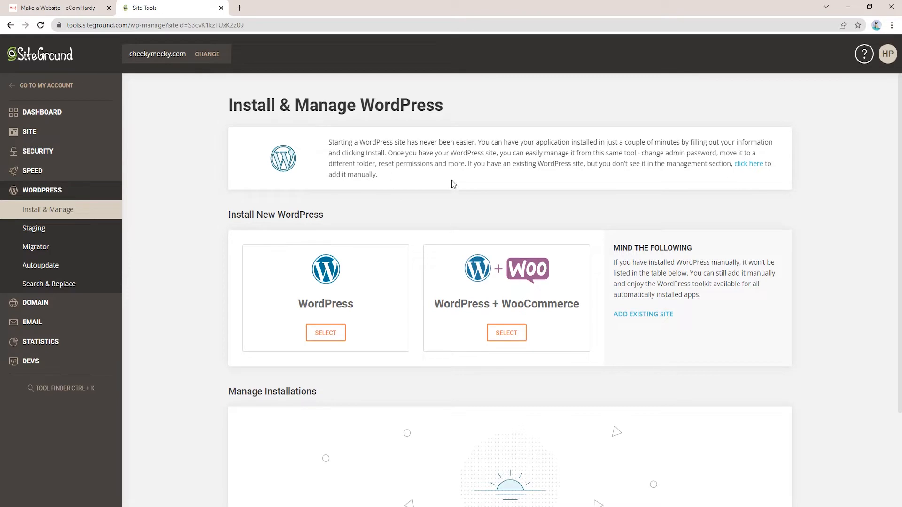
- Choose WordPress + WooCommerce as the new installation for cheekymeeky.com
scroll(221, 216, down, 2)
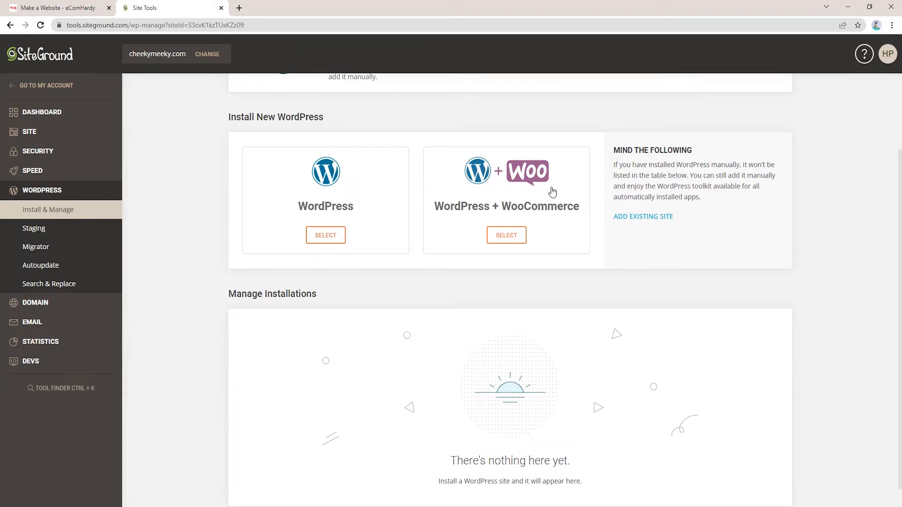
click(508, 237)
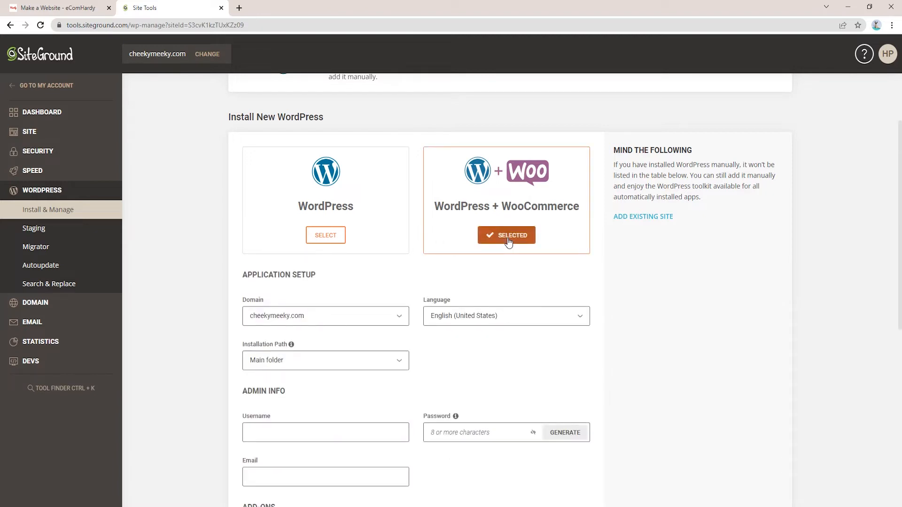
scroll(503, 263, down, 2)
scroll(500, 278, down, 1)
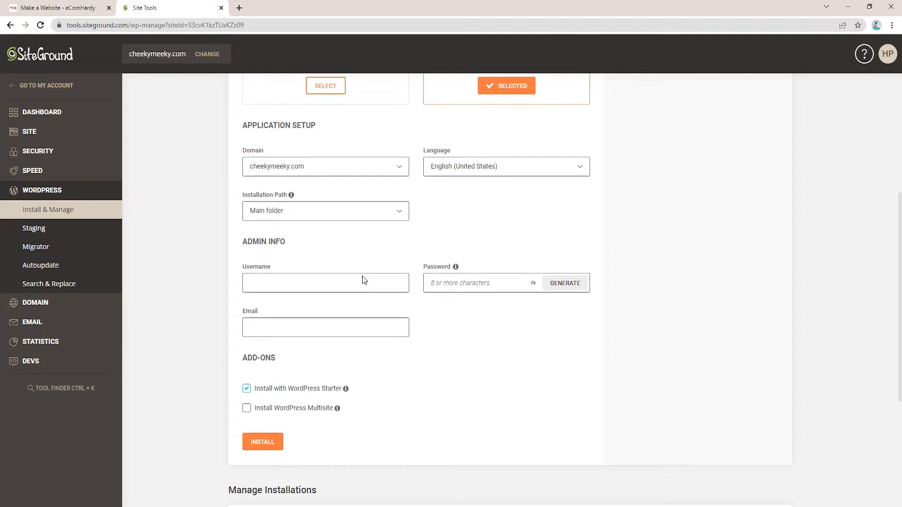
- Enter the admin username and the admin password for the new WordPress installation
scroll(362, 278, down, 2)
click(314, 188)
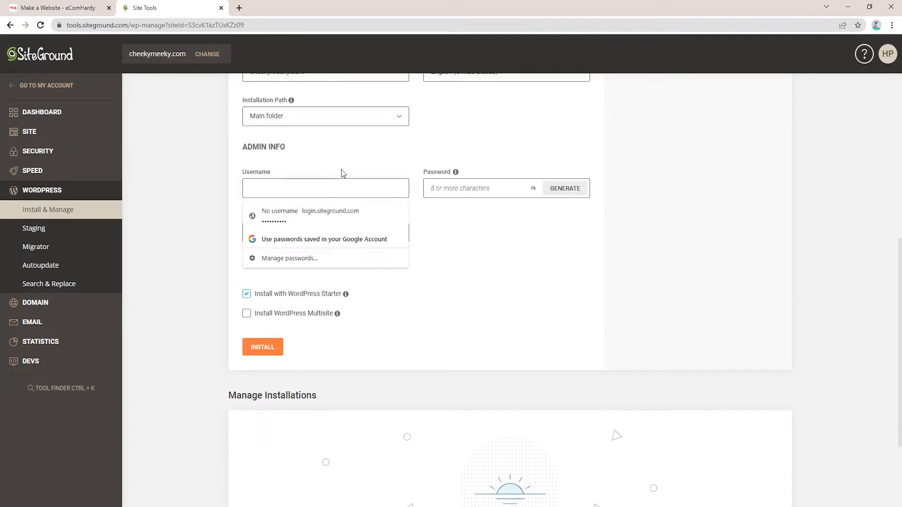
click(352, 155)
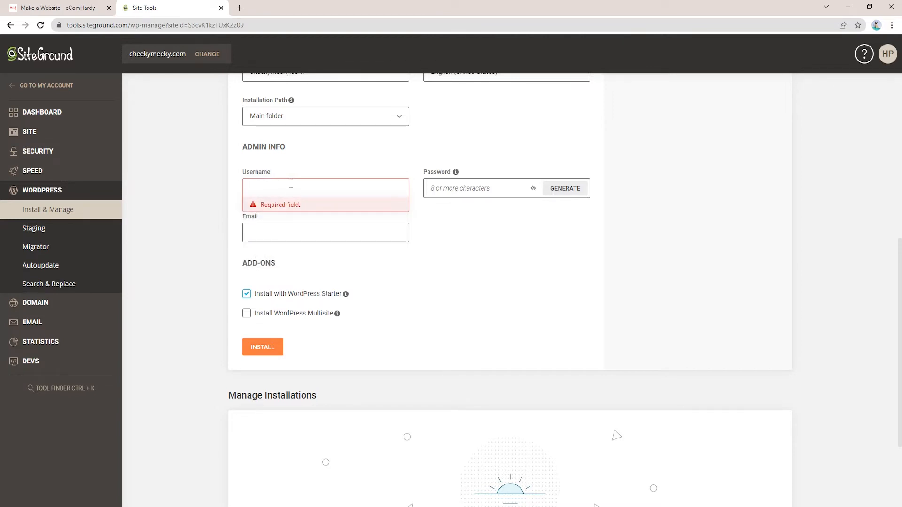
click(291, 184)
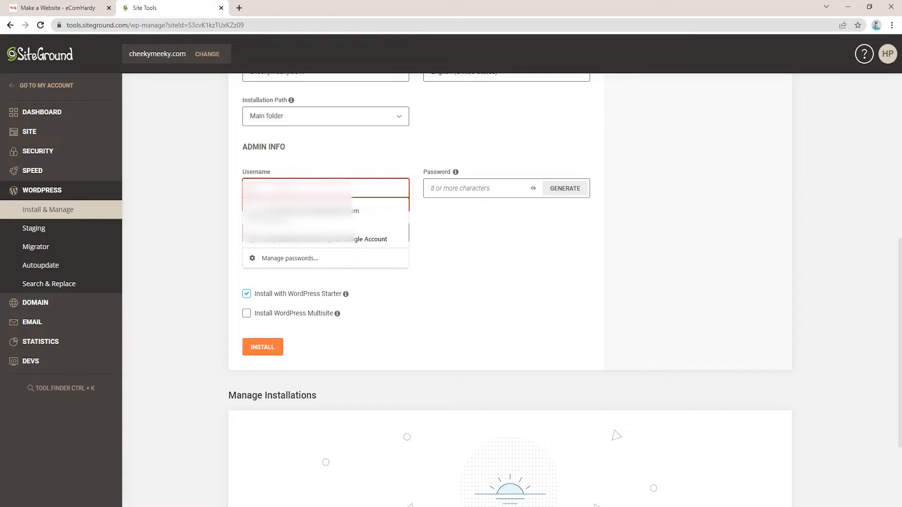
click(450, 189)
text(••)
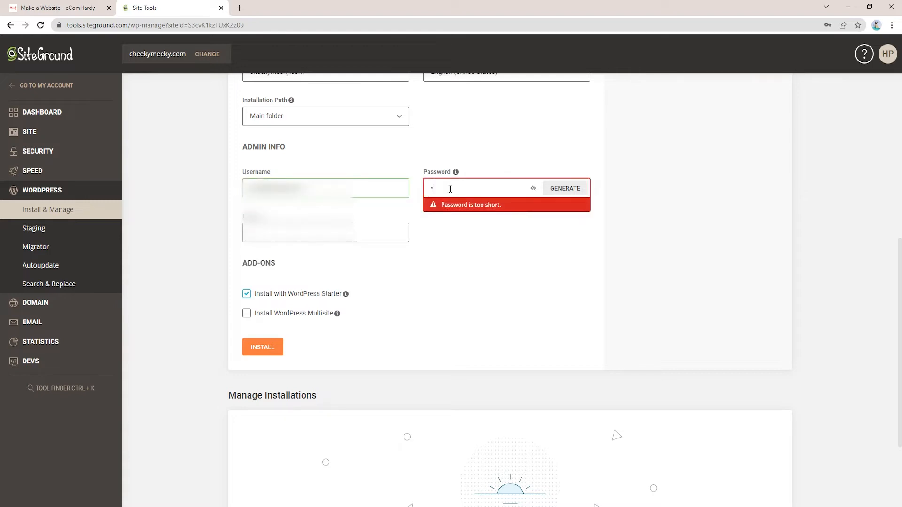
text(••••••••••)
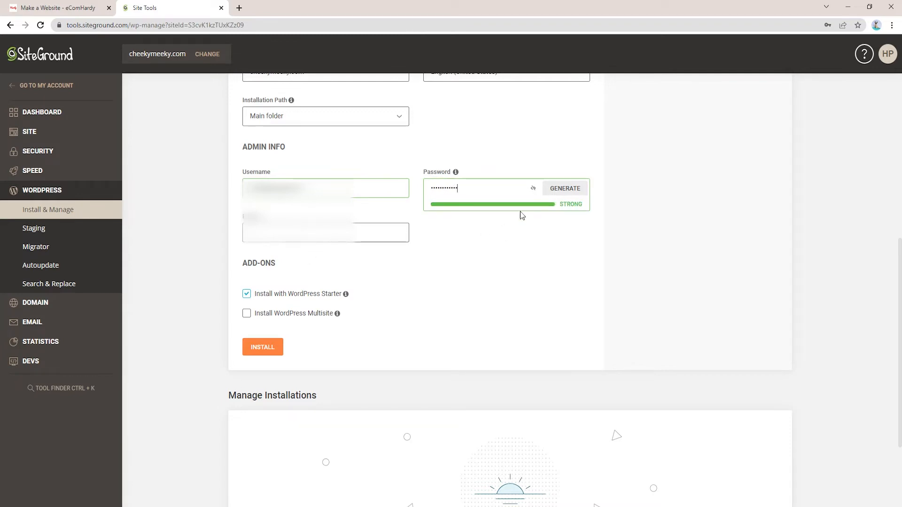
- Fill in the admin e-mail address, reusing the admin username as its first part
click(310, 233)
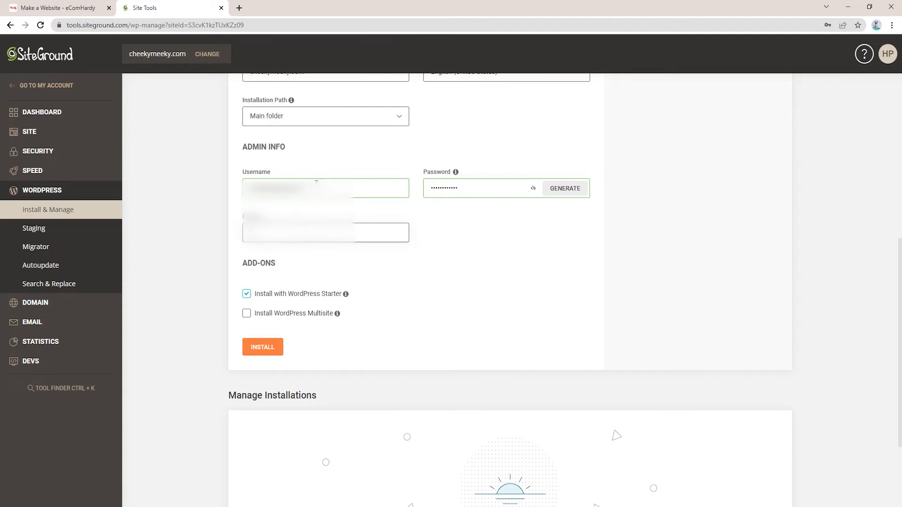
drag(315, 185, 221, 191)
click(290, 231)
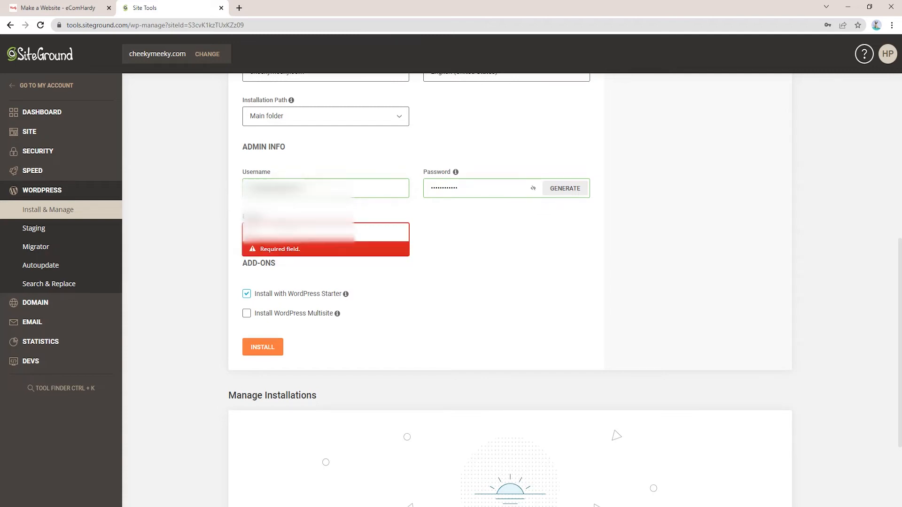
key(ctrl+v)
text(@)
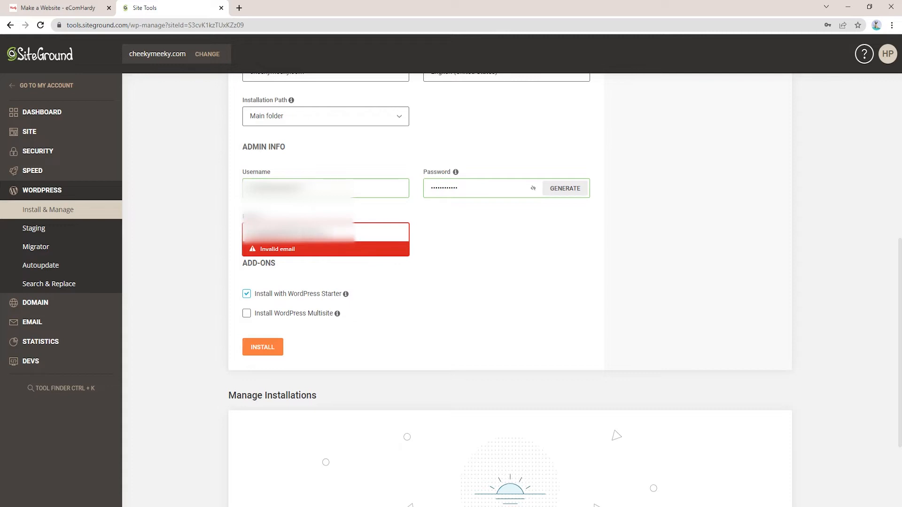
text(om)
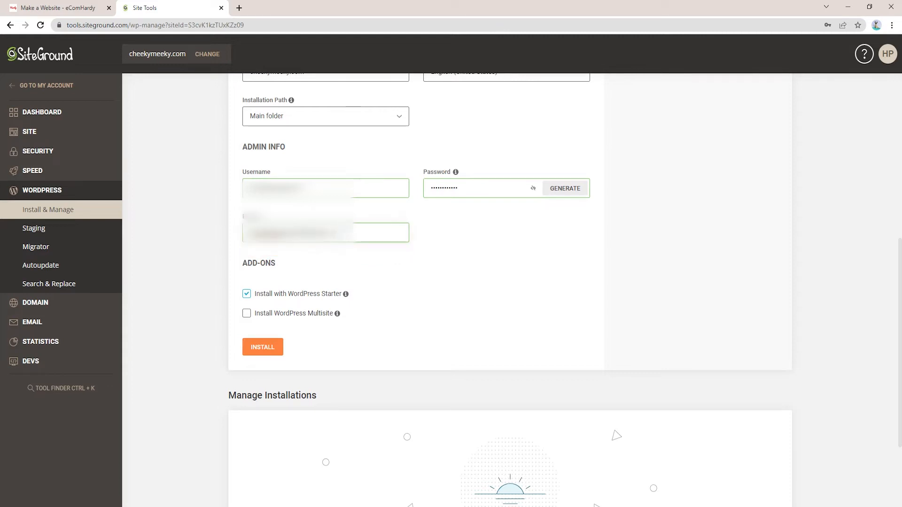
- Exclude the WordPress Starter add-on, leave Multisite off, and run the installation
click(246, 313)
click(245, 315)
mouse_move(346, 296)
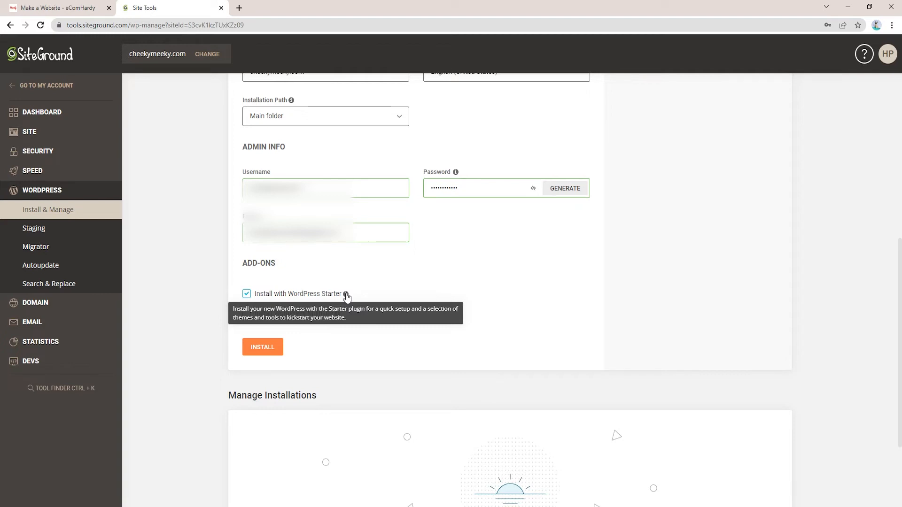
click(245, 296)
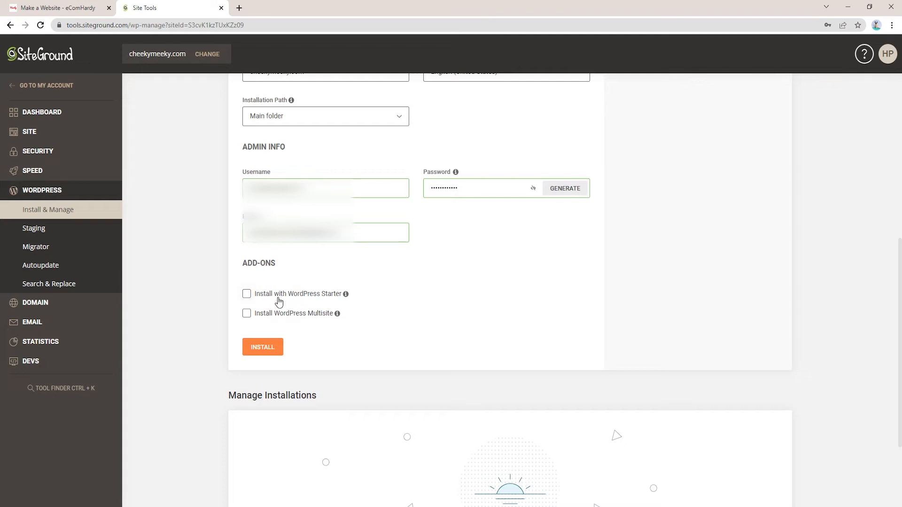
click(264, 348)
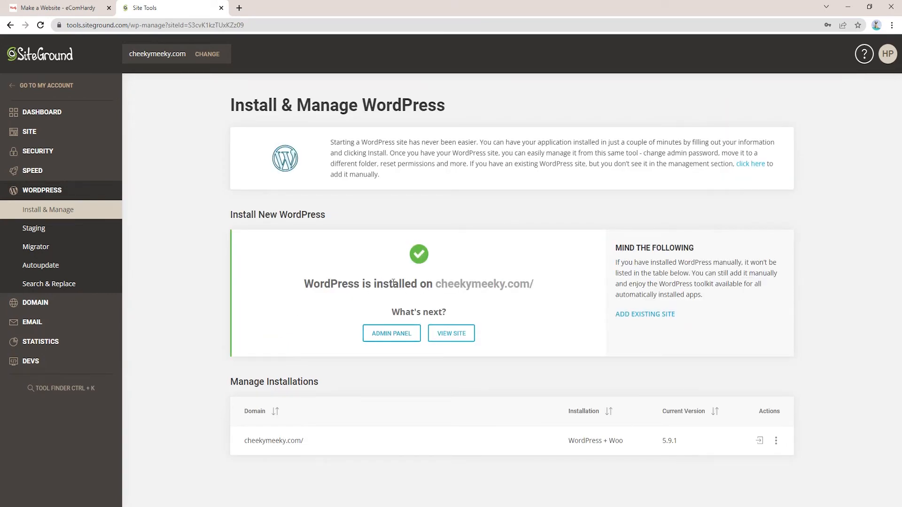
- Open the admin panel login page of the newly installed WordPress site
drag(434, 285, 500, 276)
click(546, 287)
right_click(393, 337)
click(388, 337)
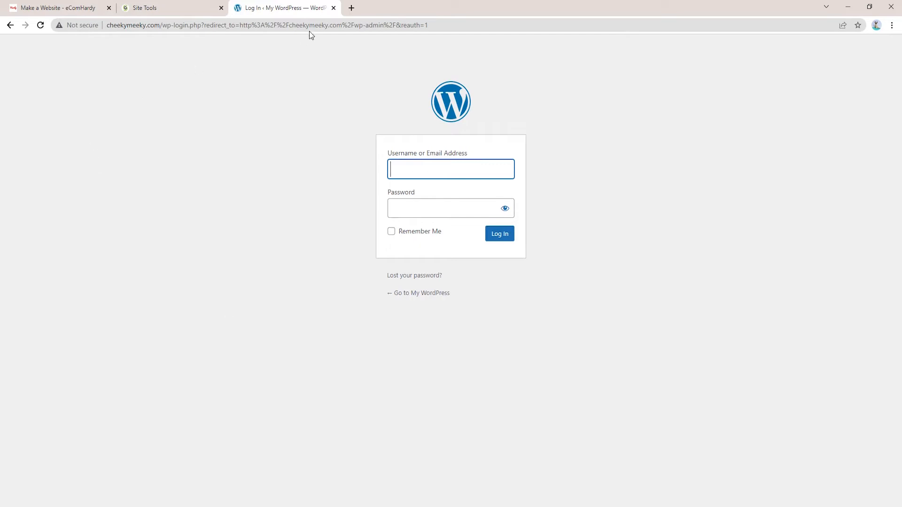
- Copy the cheekymeeky.com address from the login page and open the site in a new browser tab
drag(162, 25, 89, 29)
key(ctrl+c)
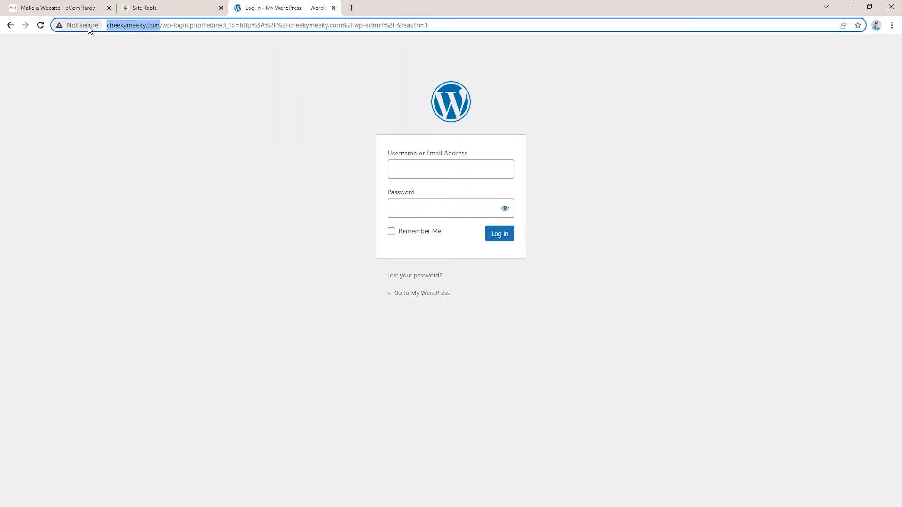
click(351, 7)
click(276, 27)
key(ctrl+v)
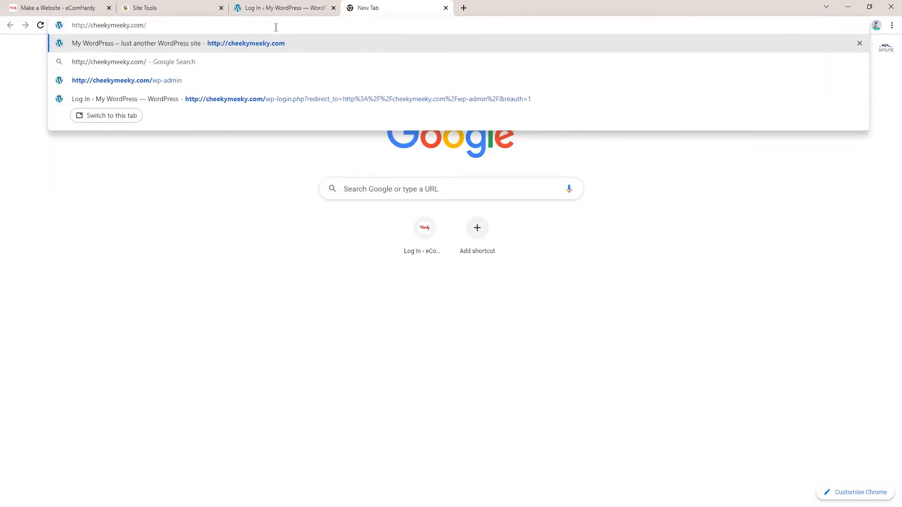
key(Return)
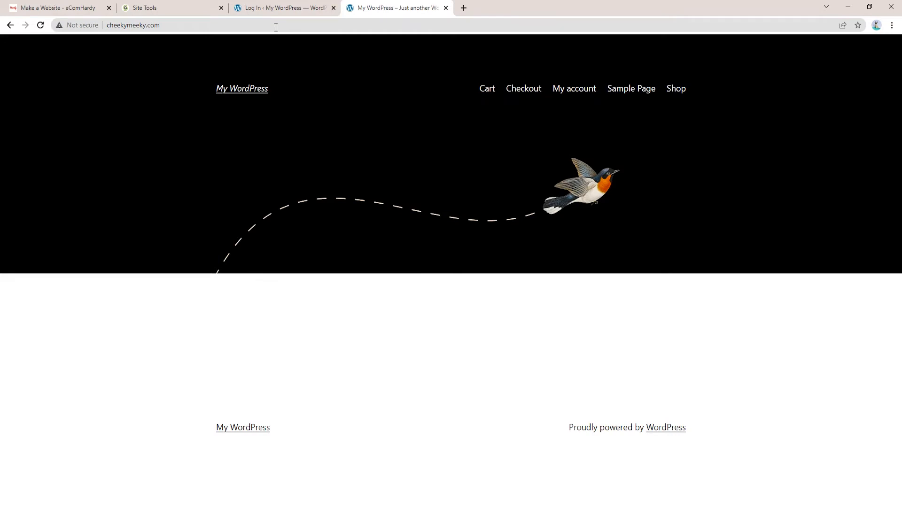
- Return to the WordPress login page and try to log in with the admin username and password
click(301, 5)
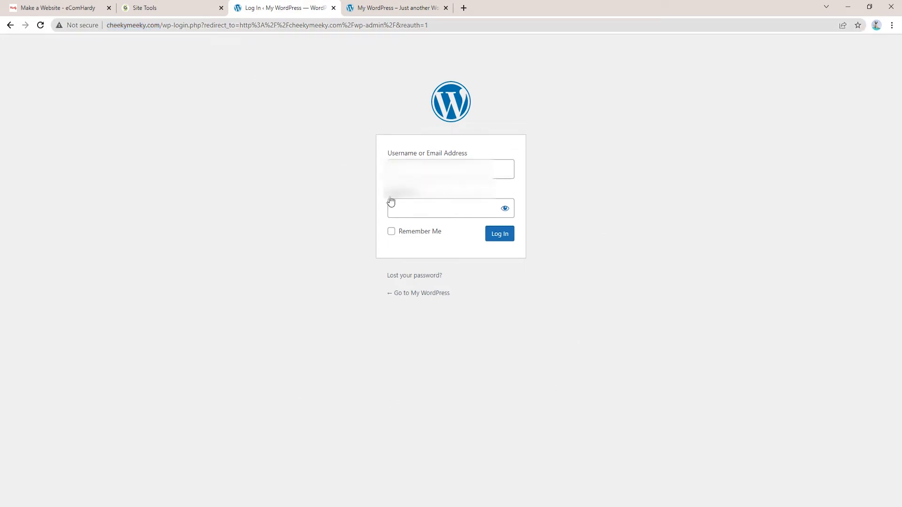
click(403, 171)
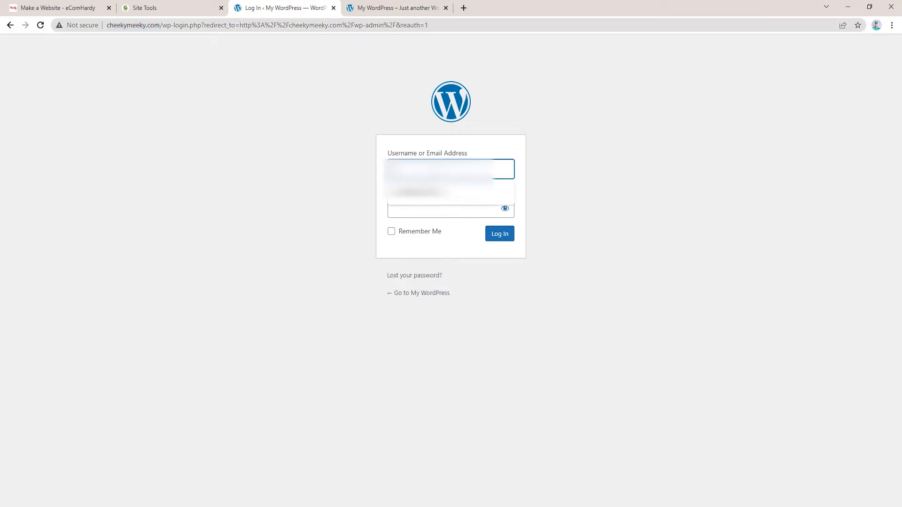
click(654, 161)
click(431, 171)
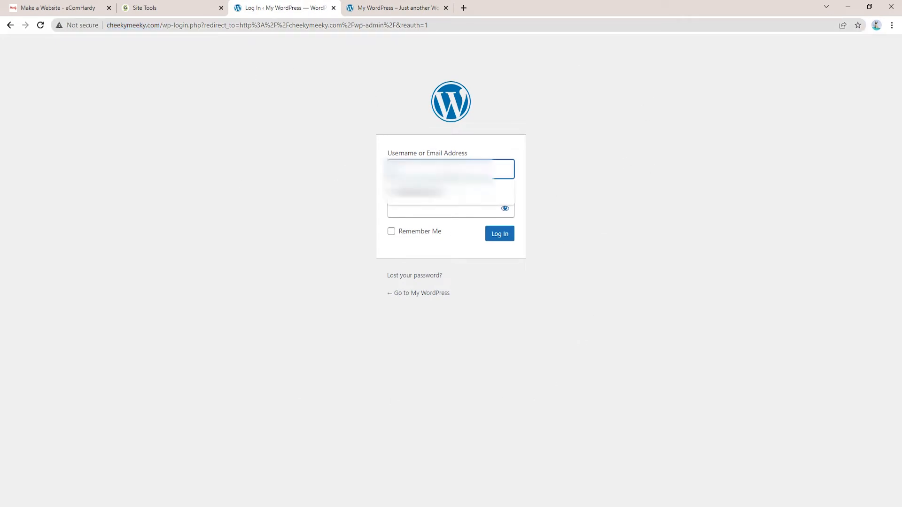
click(444, 197)
click(435, 207)
key(ctrl+v)
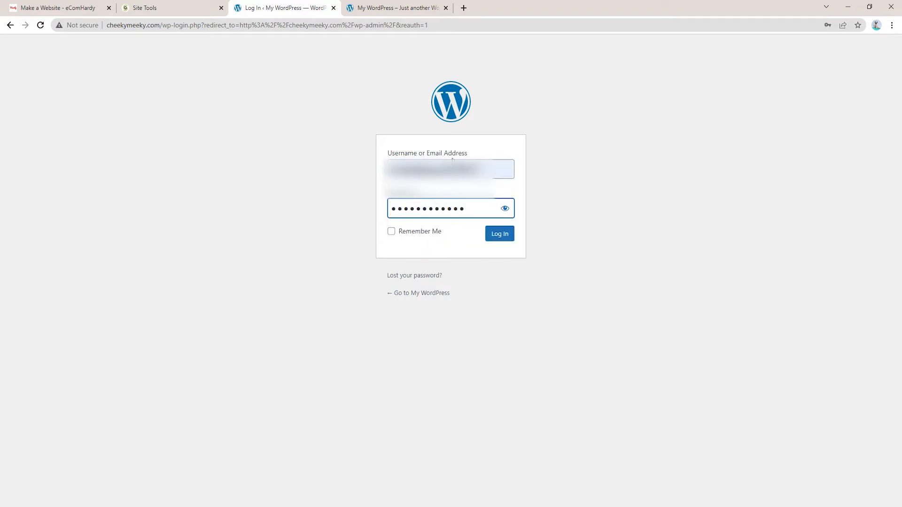
click(506, 236)
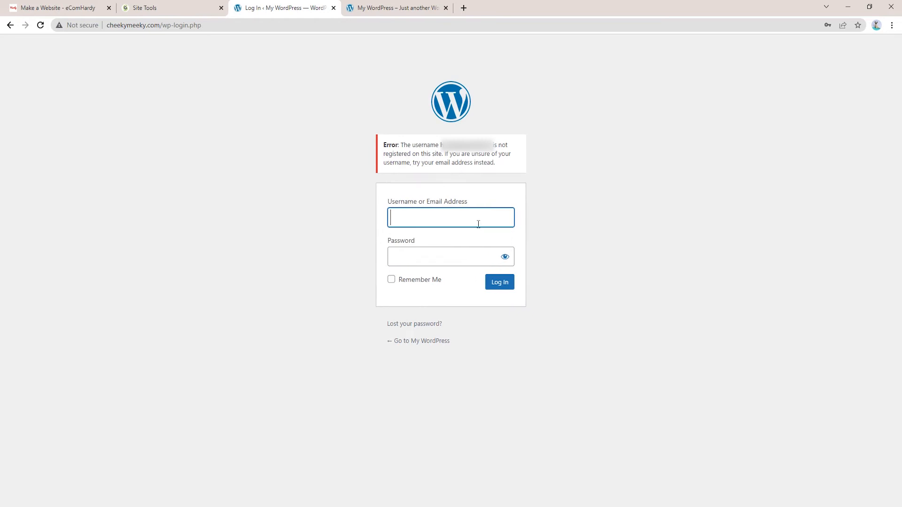
- Log in to WordPress with the admin e-mail address and account password, and decline saving the password in the browser
click(479, 224)
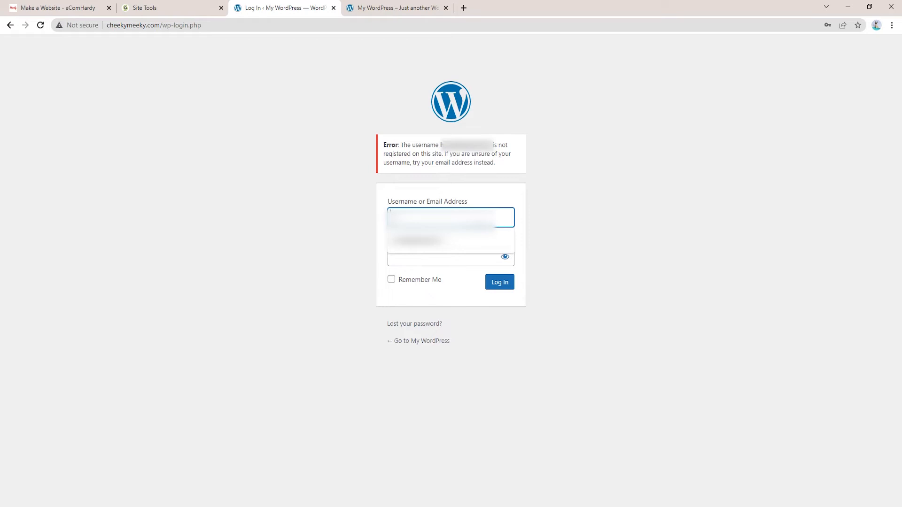
click(475, 247)
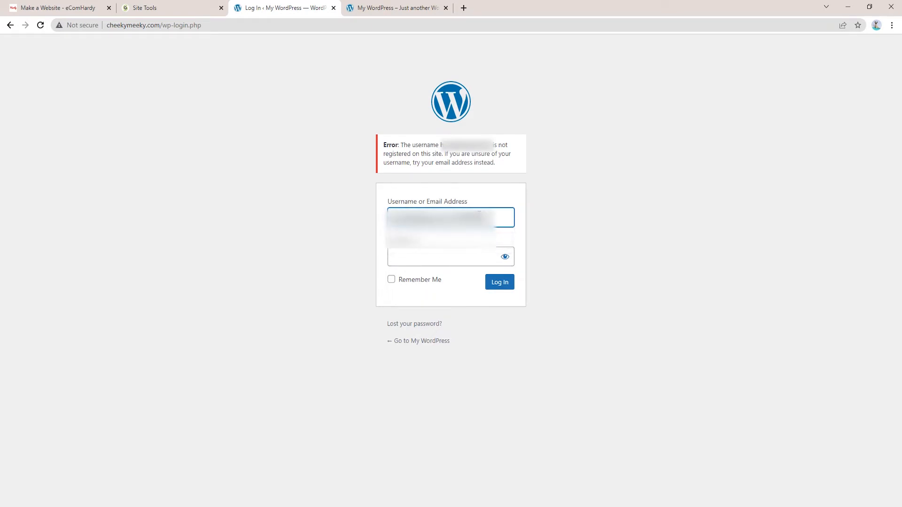
text(@gmail.com)
key(Tab)
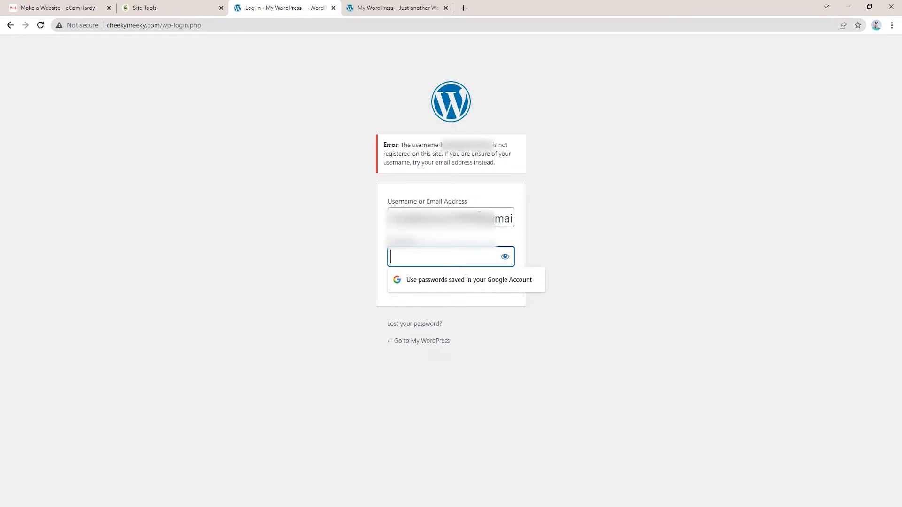
text(********)
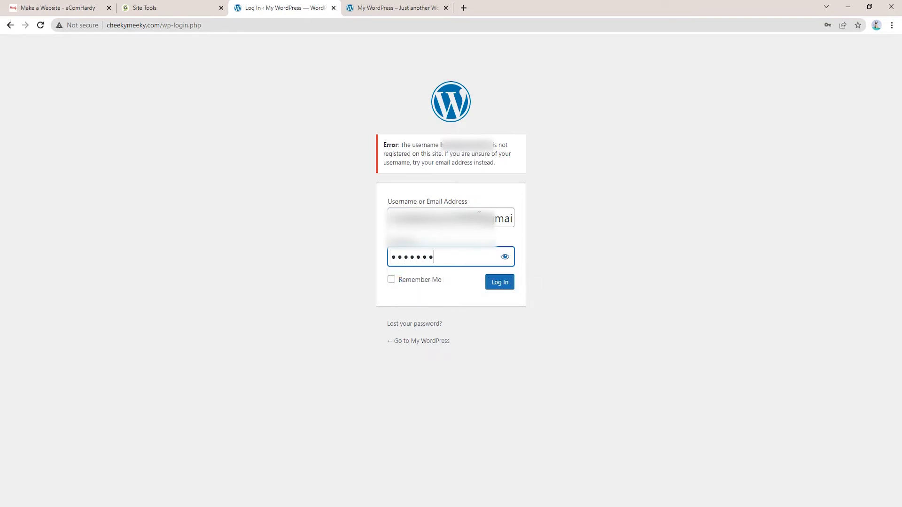
text(**)
key(Return)
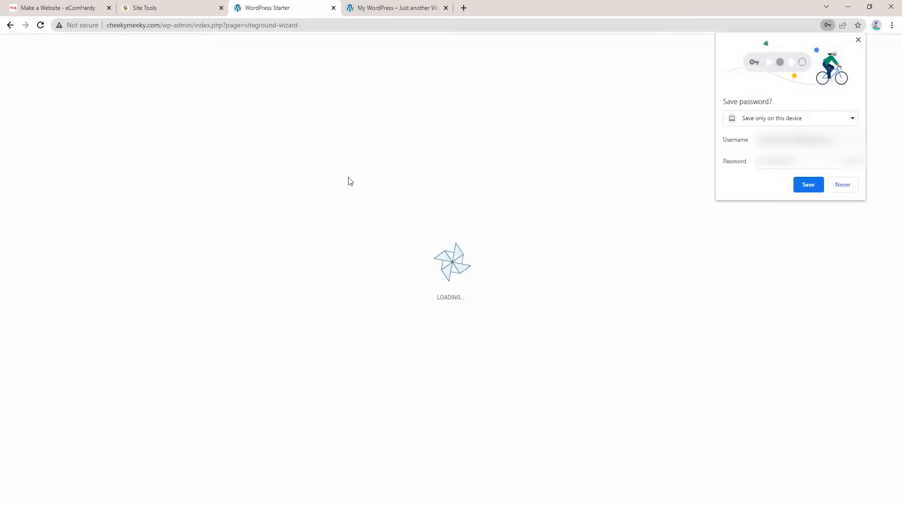
click(859, 40)
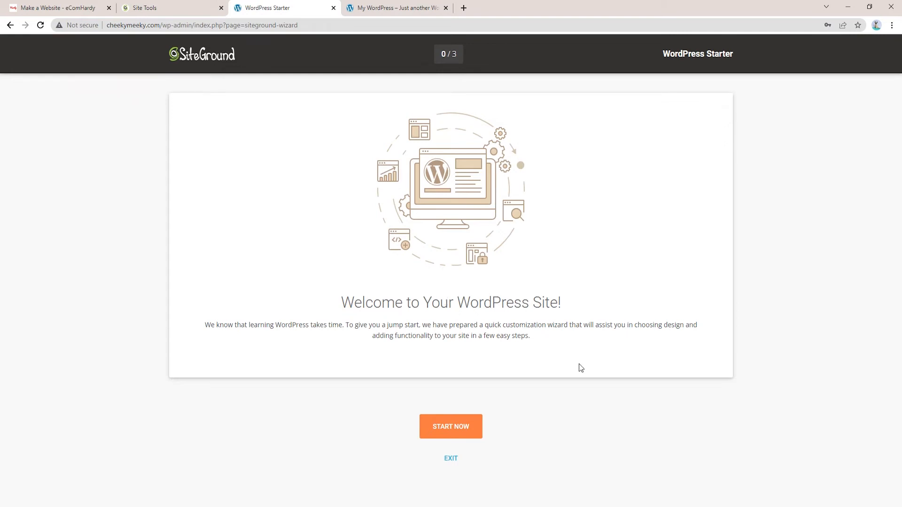
- Start the SiteGround WordPress Starter wizard and browse the website designs across all categories
click(465, 428)
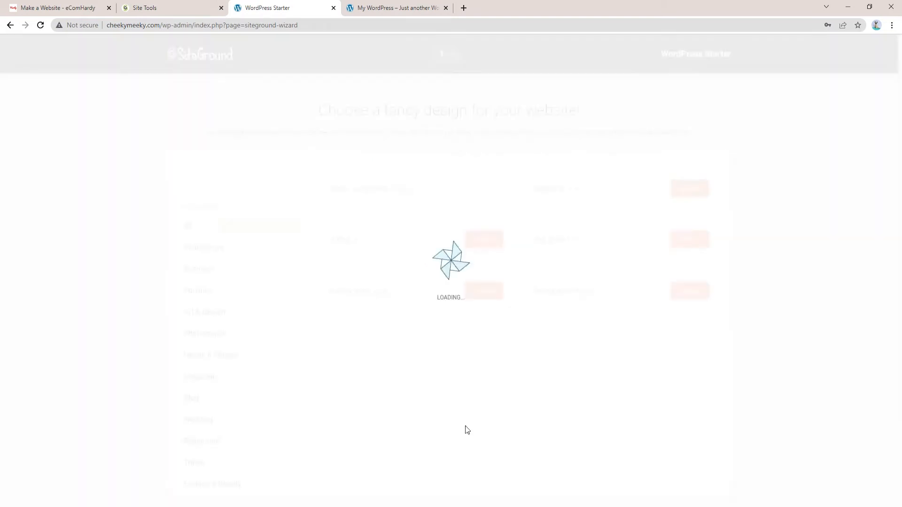
scroll(483, 406, down, 3)
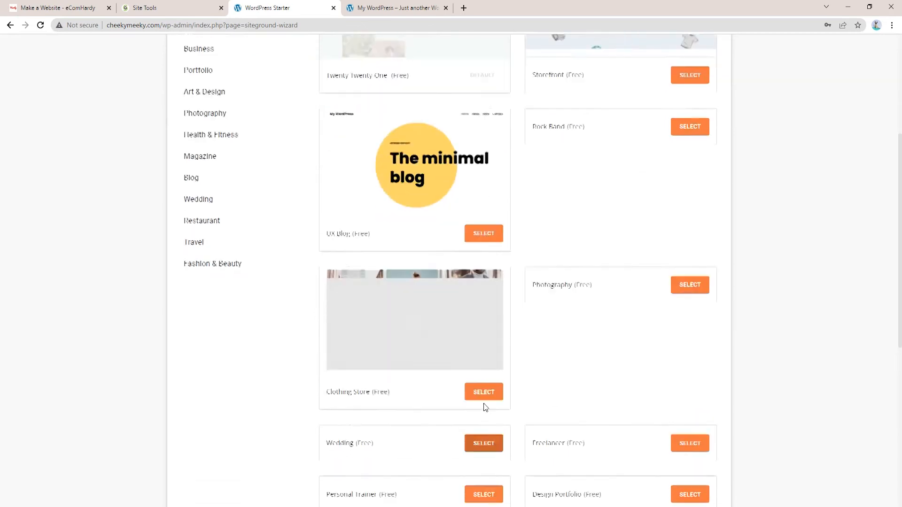
scroll(484, 408, up, 5)
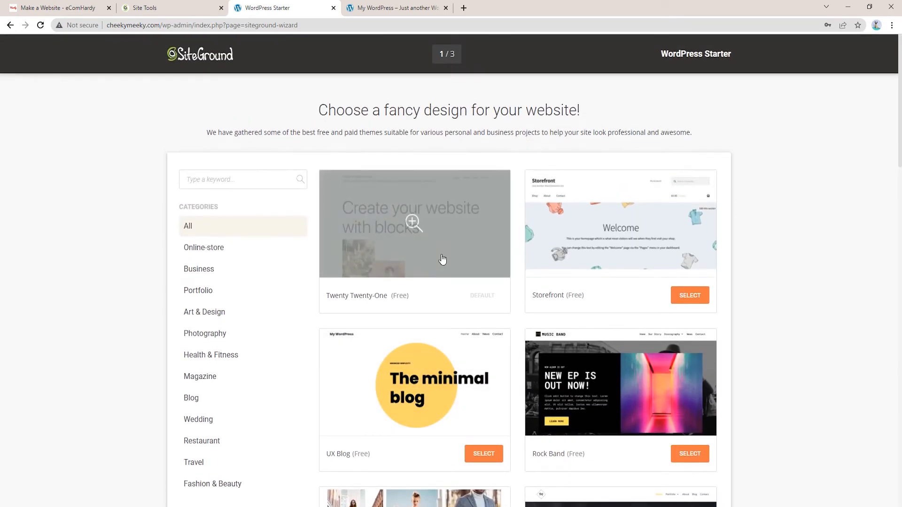
scroll(650, 315, down, 1)
scroll(649, 314, down, 17)
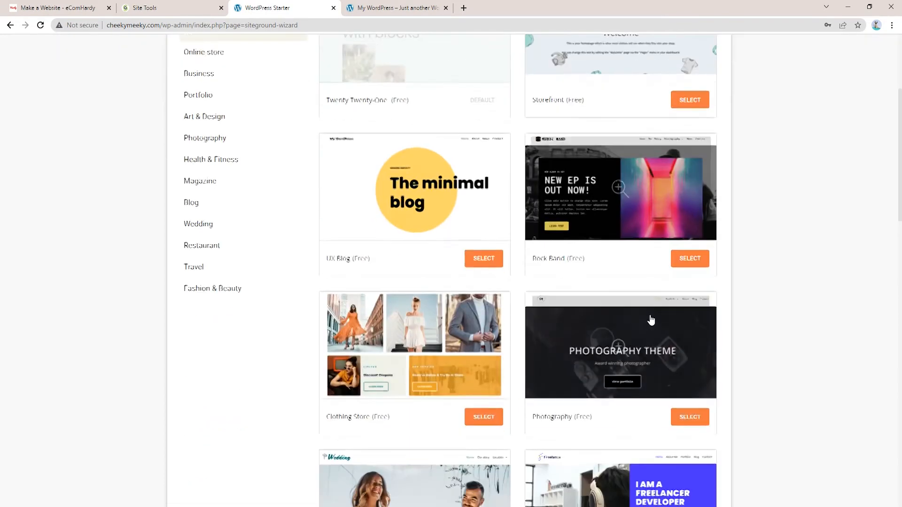
scroll(651, 320, down, 10)
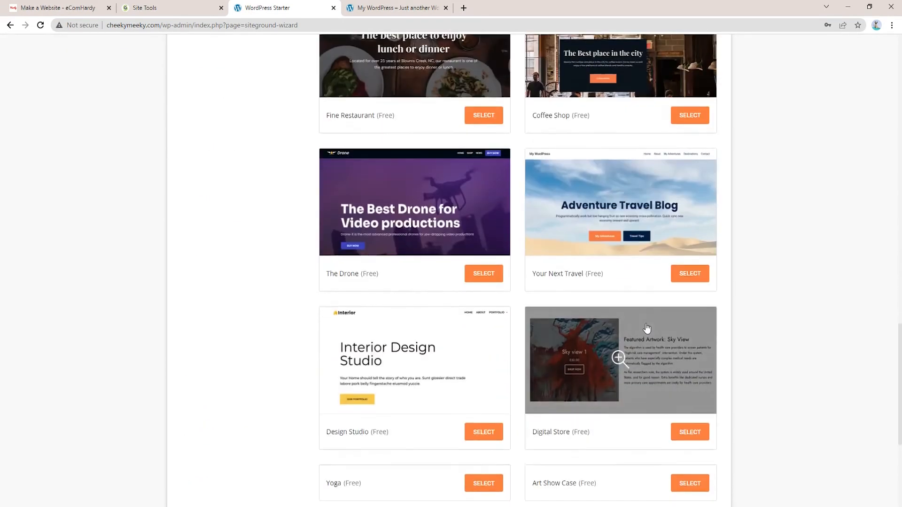
scroll(651, 322, up, 19)
scroll(651, 328, up, 9)
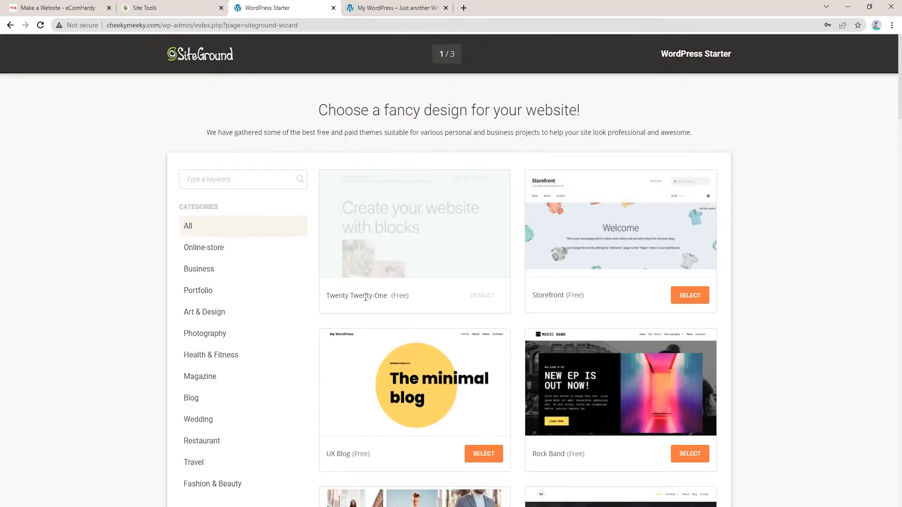
- Keep the default Twenty Twenty-One theme and continue to the wizard's site functionality choices
drag(328, 297, 414, 291)
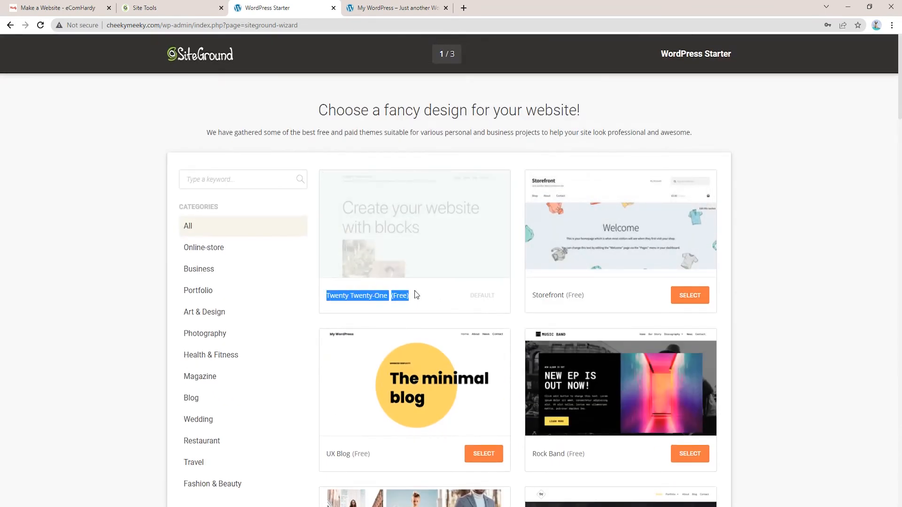
click(416, 292)
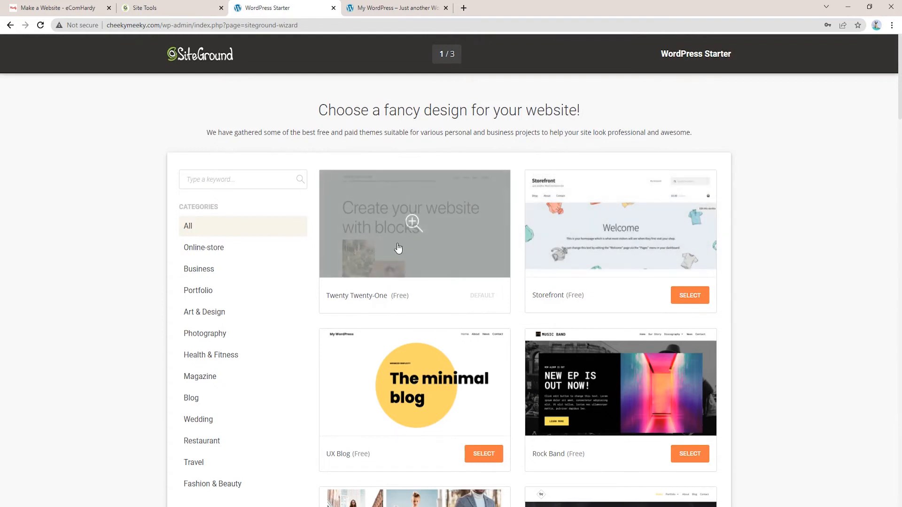
mouse_move(442, 194)
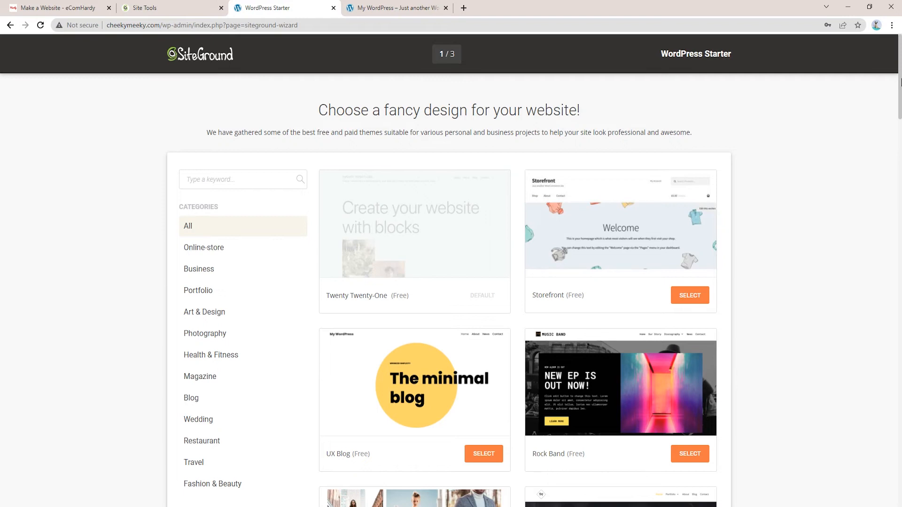
drag(901, 83, 881, 506)
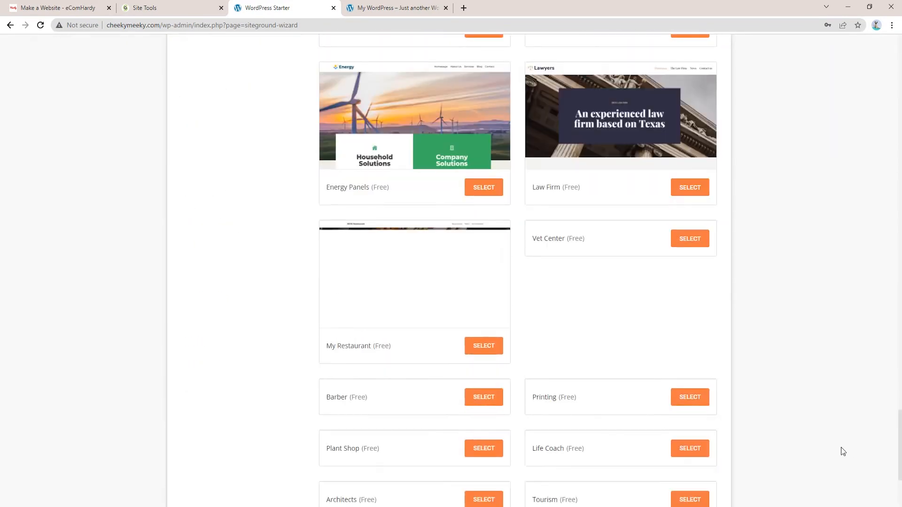
scroll(623, 416, down, 9)
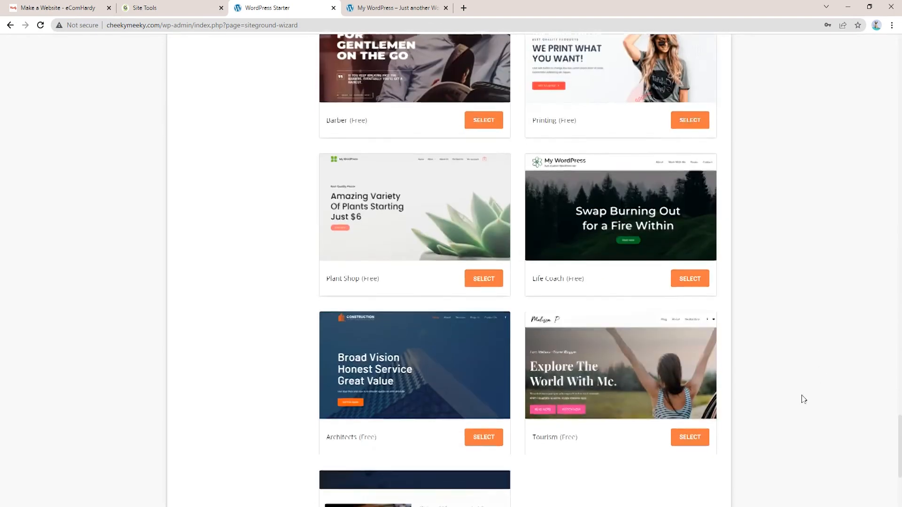
click(455, 460)
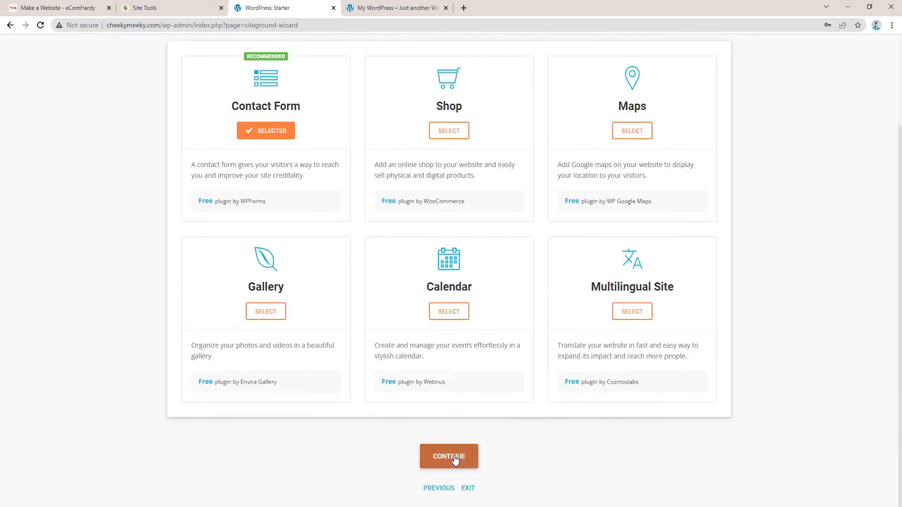
- Review the functionality plugins, keep only Contact Form by WPForms selected, and continue to the marketing plugins
scroll(434, 358, up, 3)
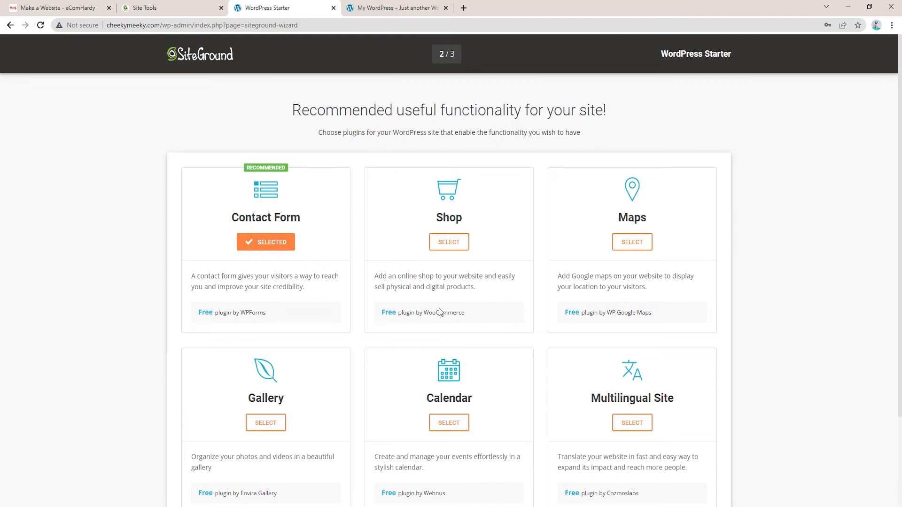
scroll(623, 227, down, 1)
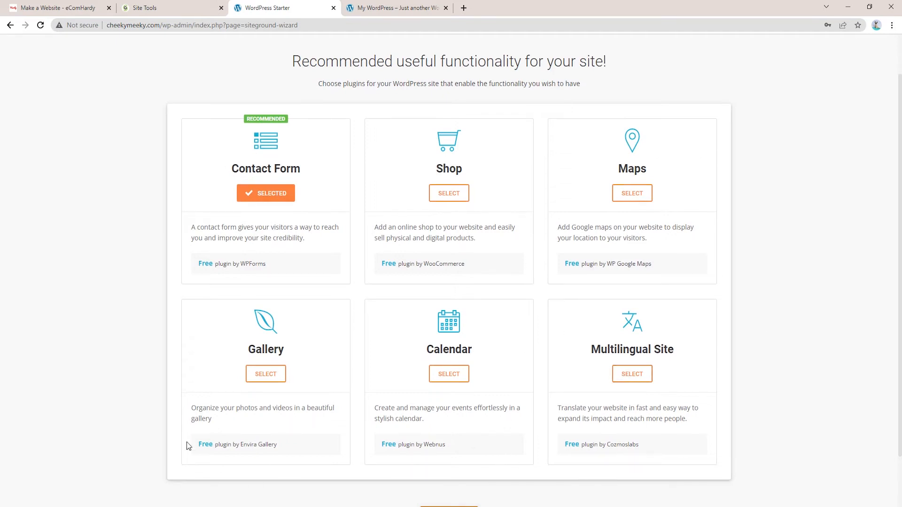
scroll(188, 446, down, 2)
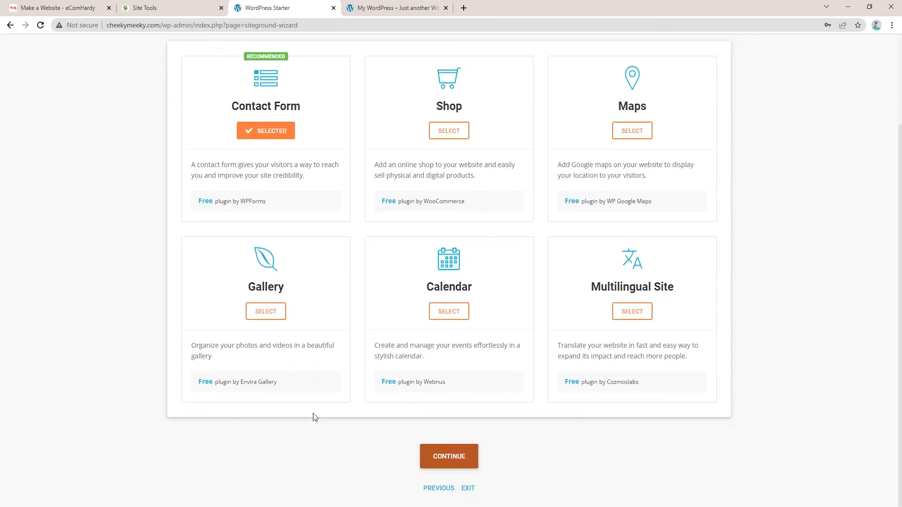
click(469, 469)
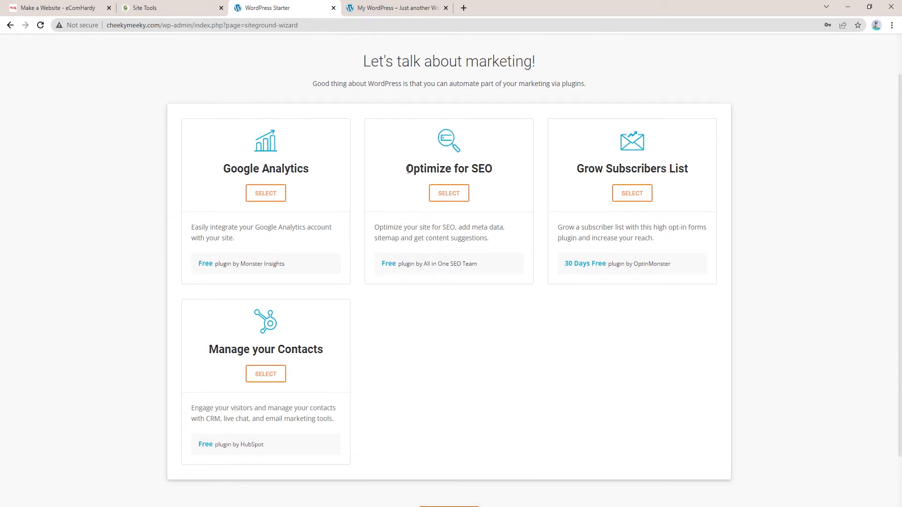
- Leave all marketing plugins, including Optimize for SEO, unselected and complete the wizard
drag(408, 169, 509, 167)
click(504, 170)
scroll(482, 347, down, 2)
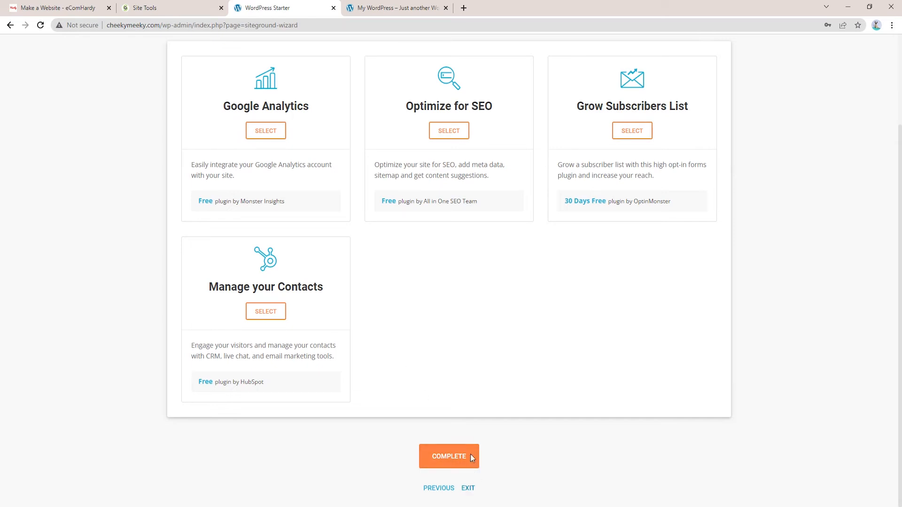
click(458, 462)
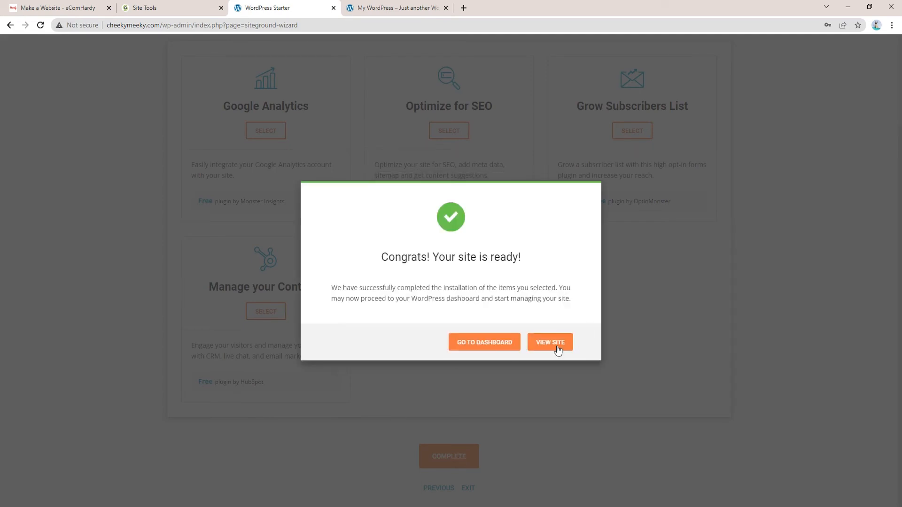
- Switch to the open cheekymeeky.com tab, reload the live site, and look over its homepage from header to footer
right_click(559, 343)
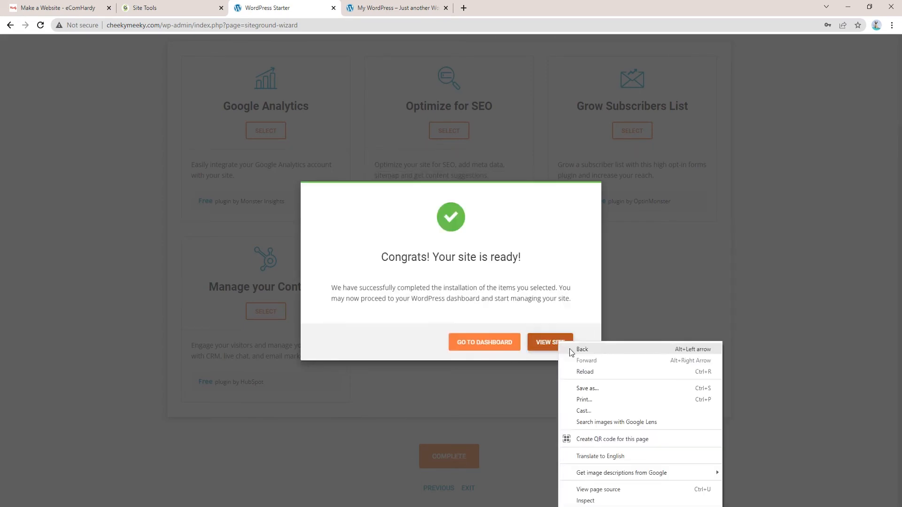
click(515, 293)
click(344, 14)
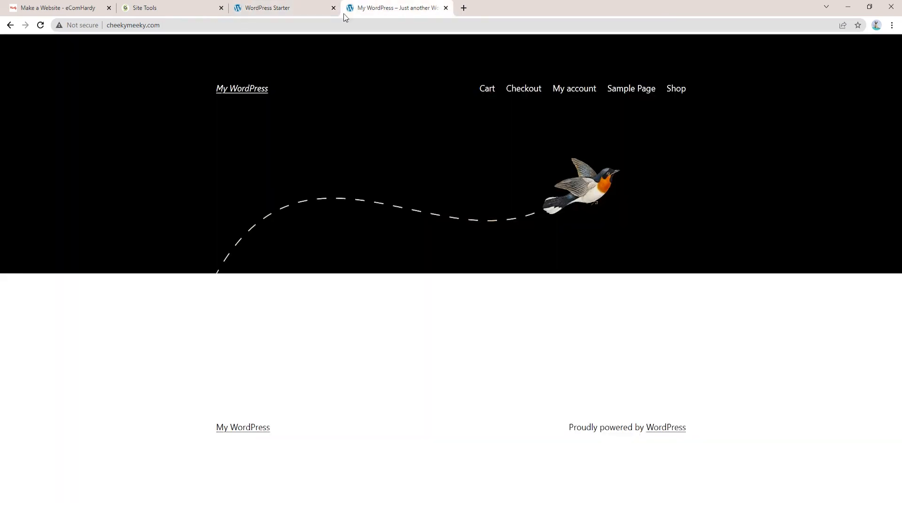
click(40, 24)
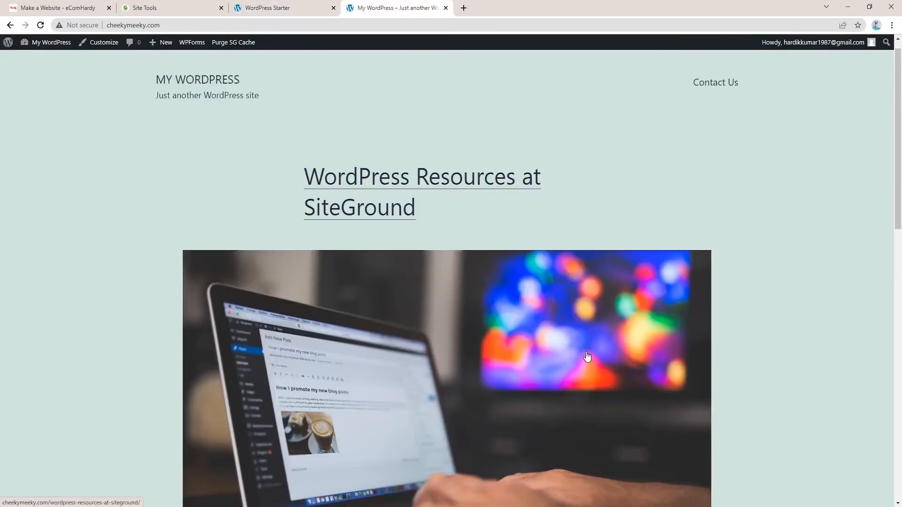
scroll(357, 242, down, 15)
scroll(362, 249, up, 1)
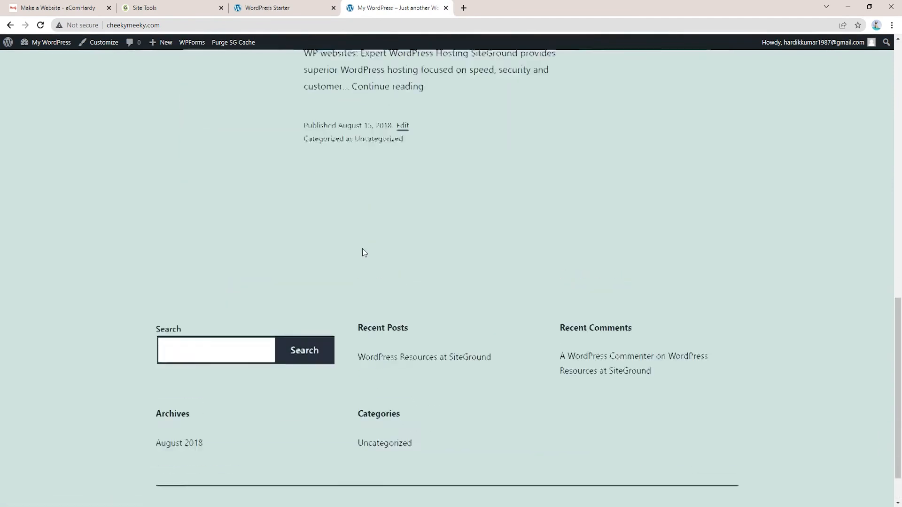
scroll(362, 253, up, 15)
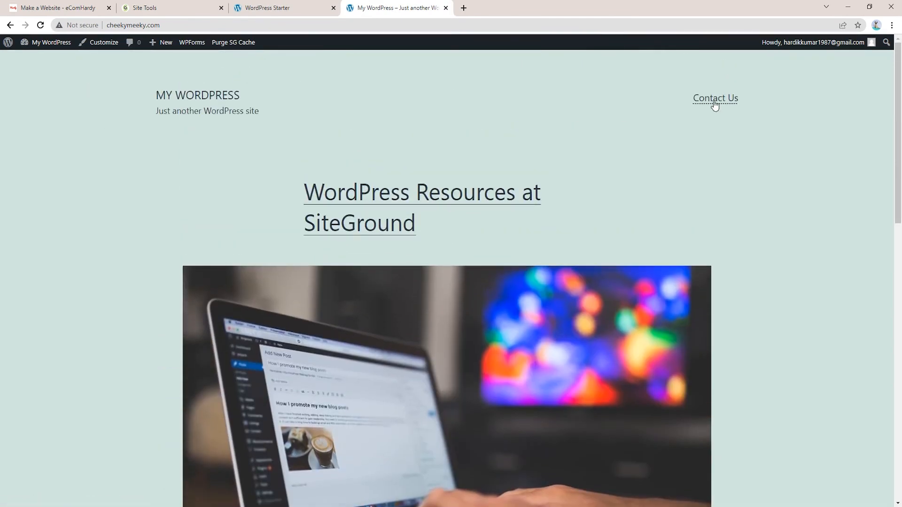
scroll(719, 413, down, 15)
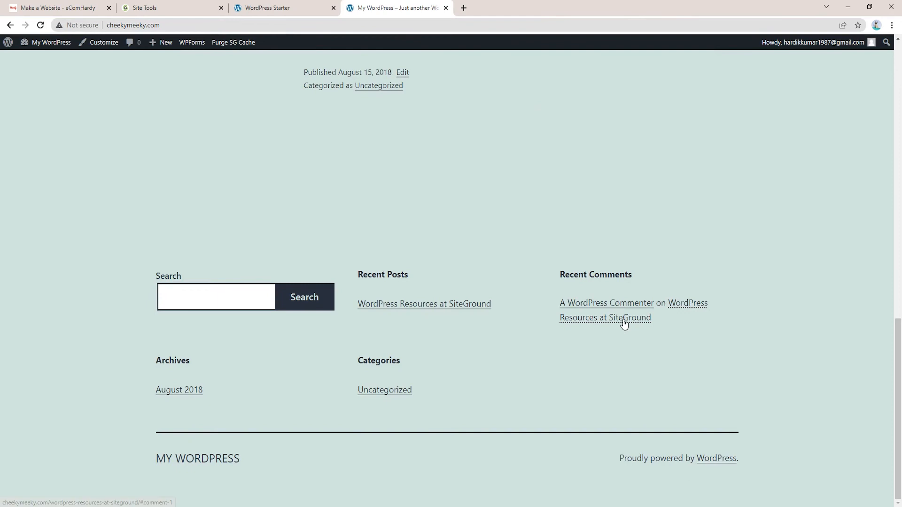
- Switch back to the WordPress Starter wizard, proceed from its completion message to the WordPress dashboard, and look over the dashboard
scroll(707, 362, up, 15)
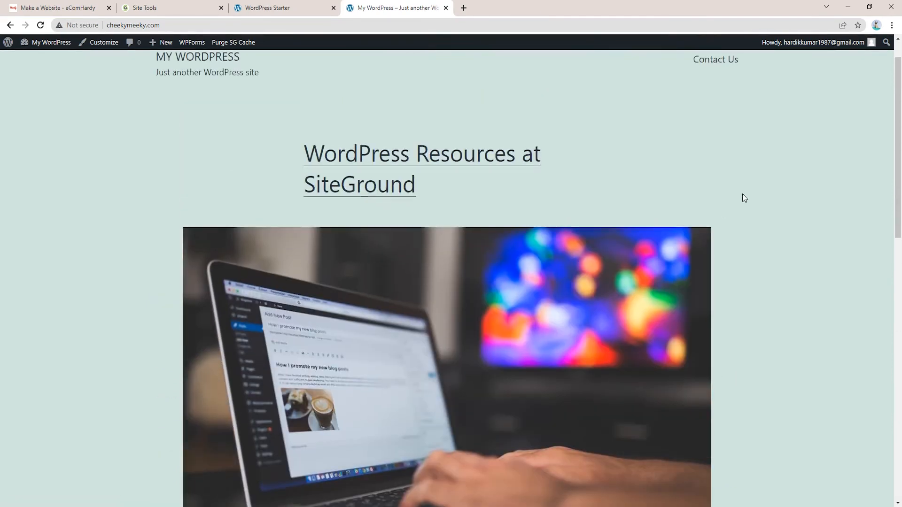
scroll(338, 102, up, 1)
click(290, 5)
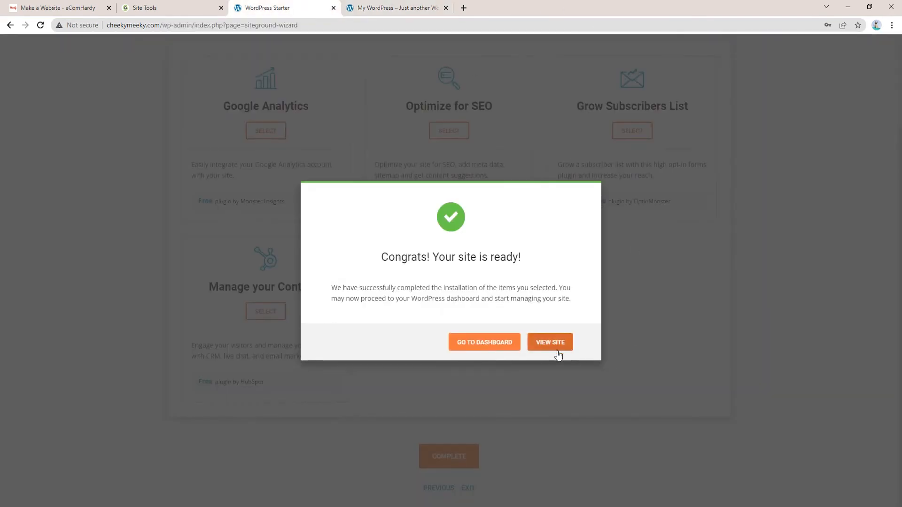
click(499, 348)
scroll(75, 310, down, 8)
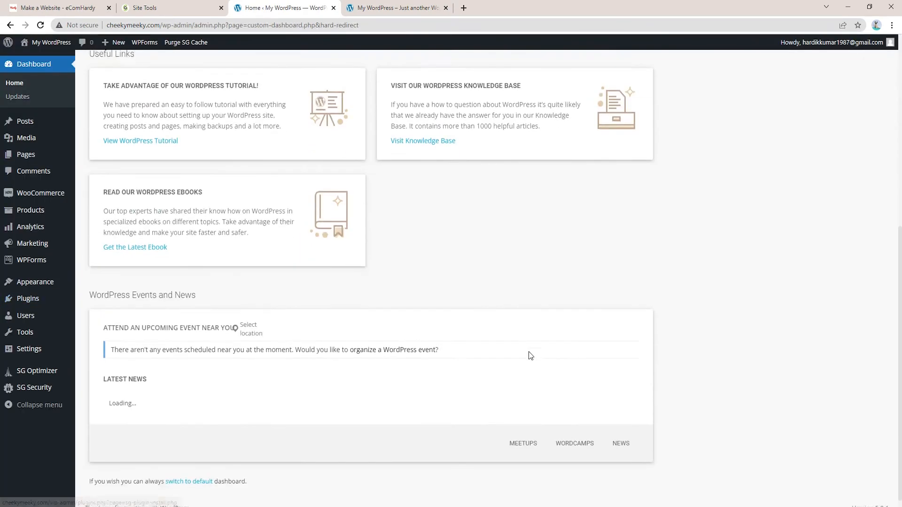
scroll(529, 352, up, 7)
scroll(525, 352, up, 1)
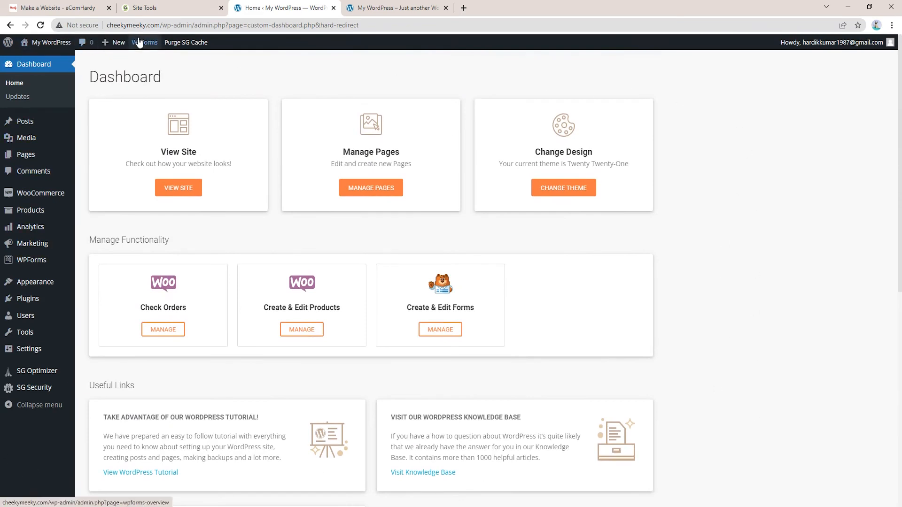
- Examine the admin toolbar entries, including the WordPress menu, the My WordPress site menu, WPForms and Purge SG Cache
mouse_move(139, 42)
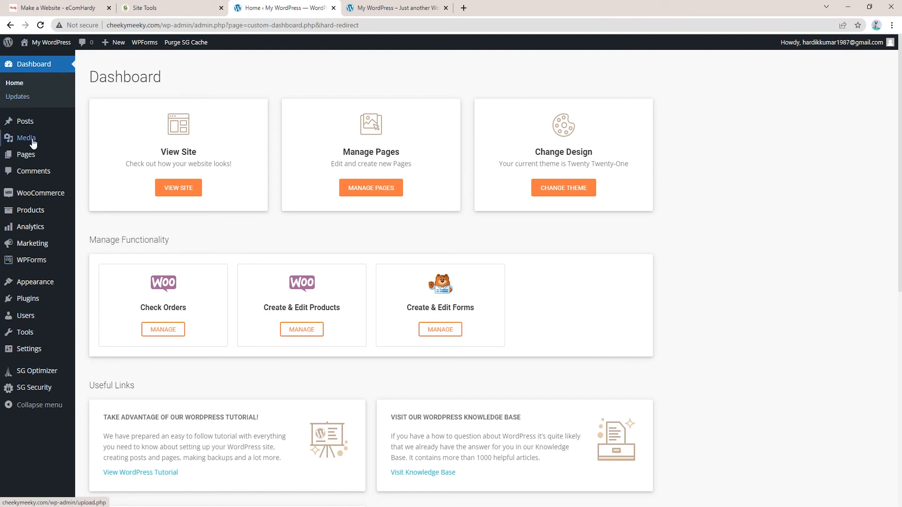
mouse_move(8, 45)
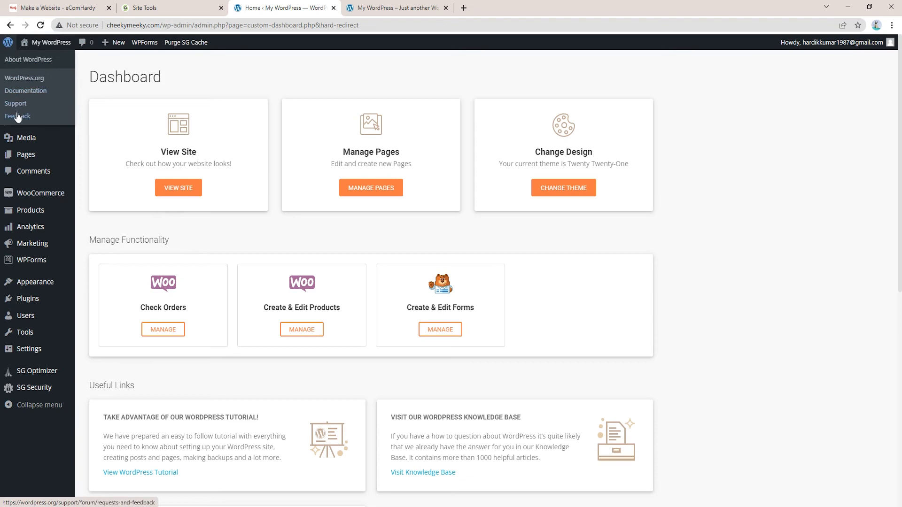
mouse_move(40, 47)
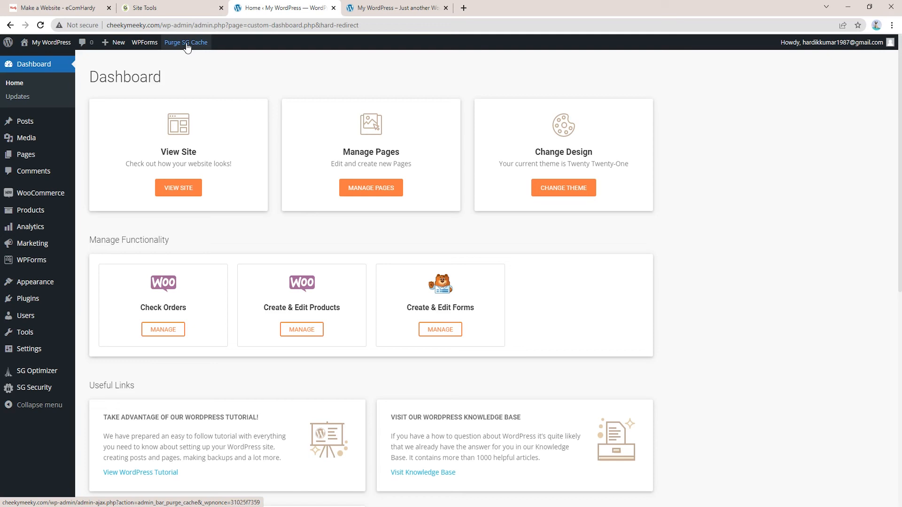
click(192, 42)
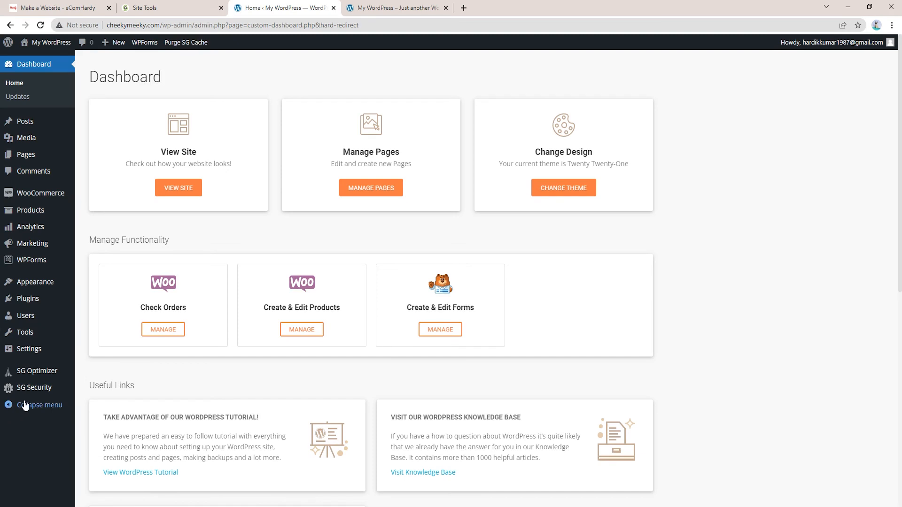
- Collapse the admin navigation menu to icons and expand it again
click(8, 406)
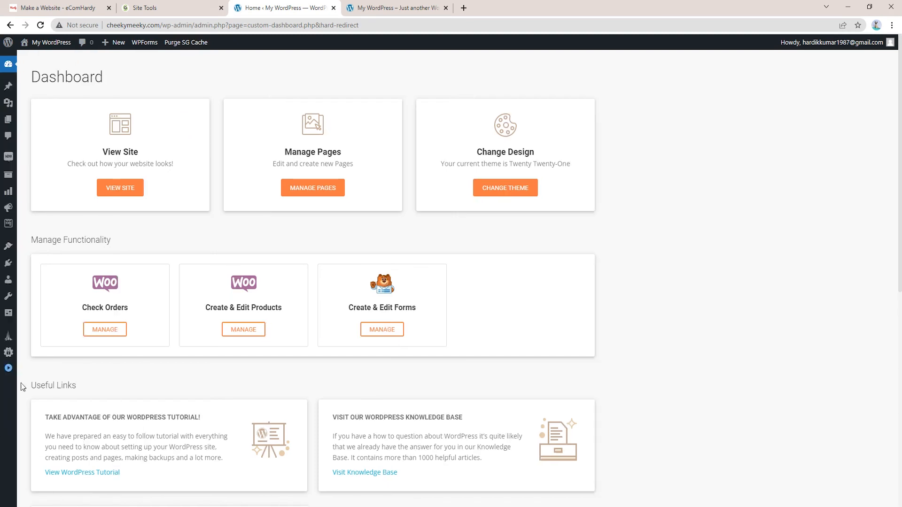
click(9, 369)
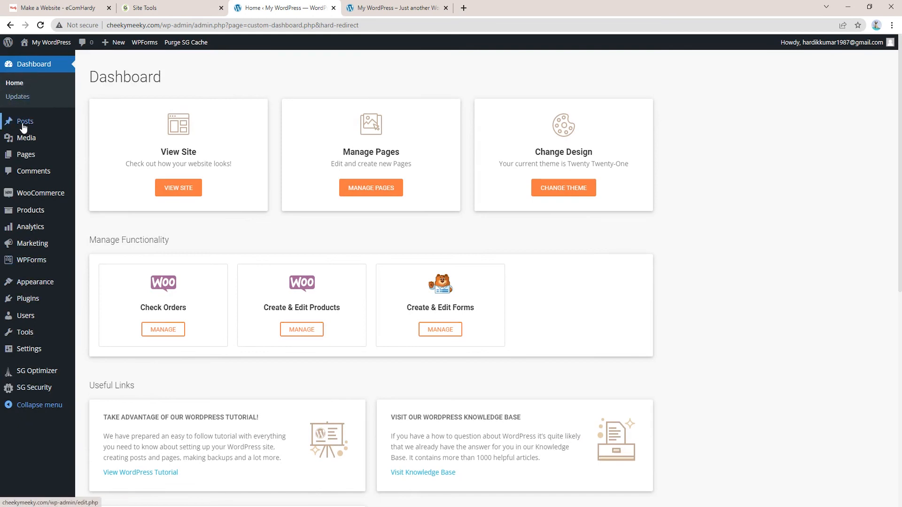
scroll(537, 365, down, 8)
scroll(133, 145, up, 8)
- Look through the admin submenus from Posts through WooCommerce, Products, Analytics, Marketing and WPForms to Appearance
mouse_move(30, 127)
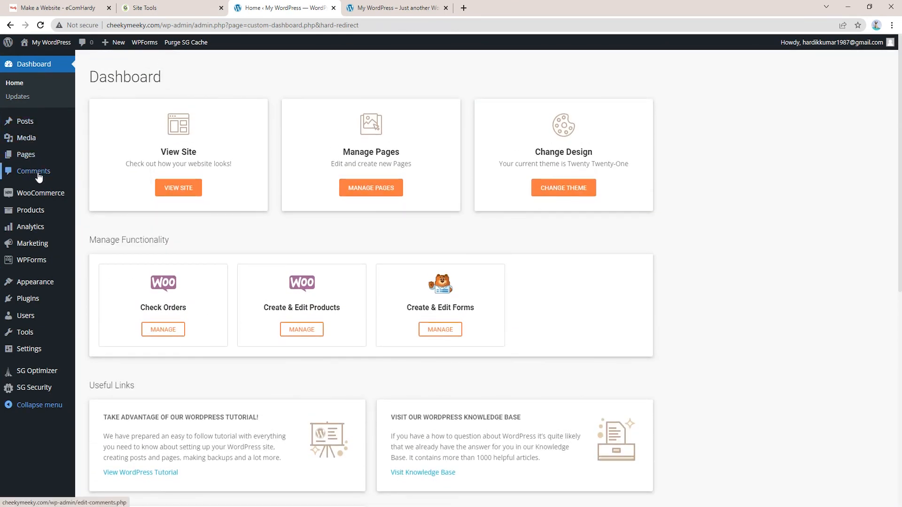
mouse_move(41, 193)
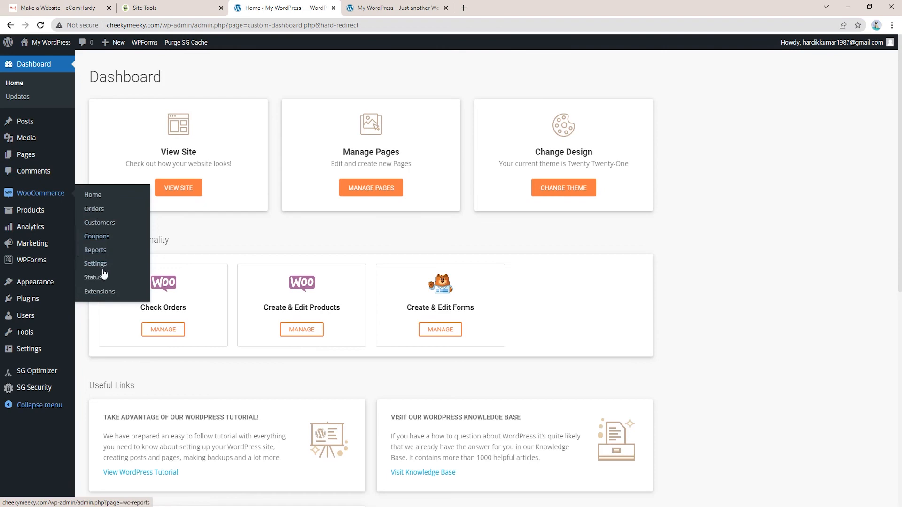
mouse_move(37, 213)
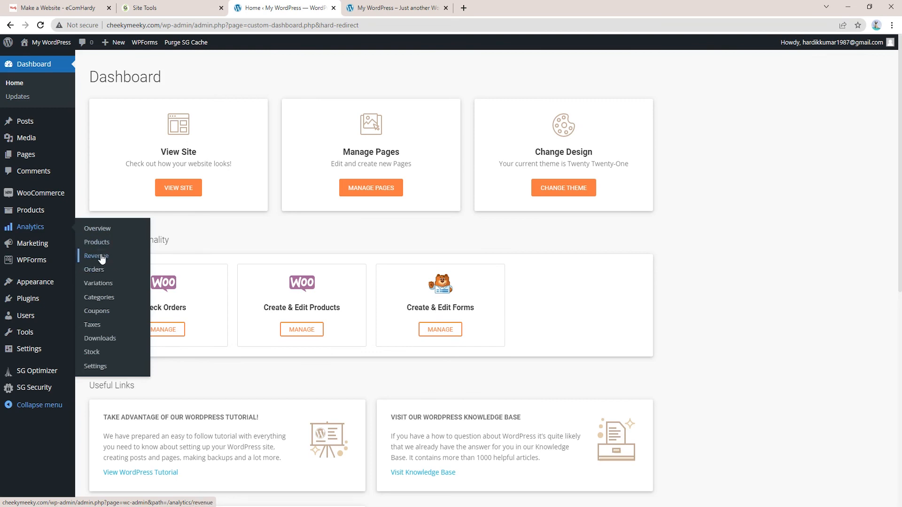
mouse_move(66, 244)
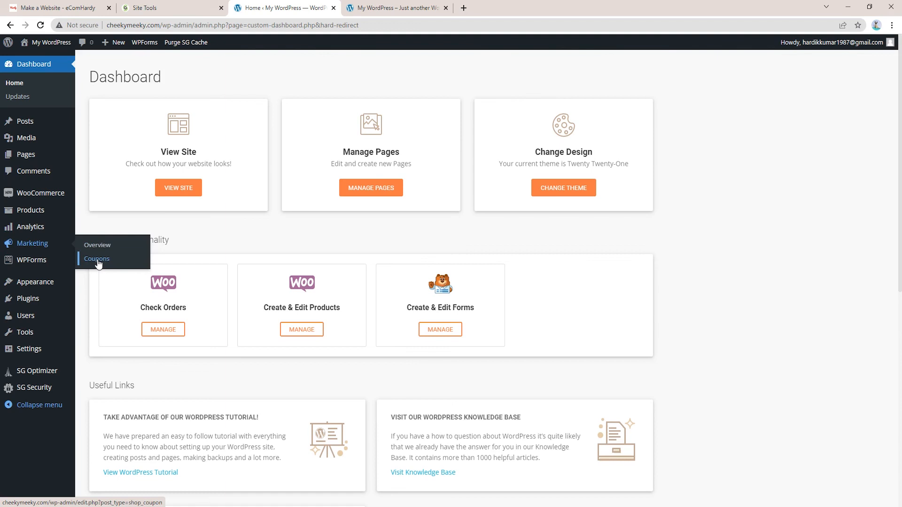
mouse_move(41, 265)
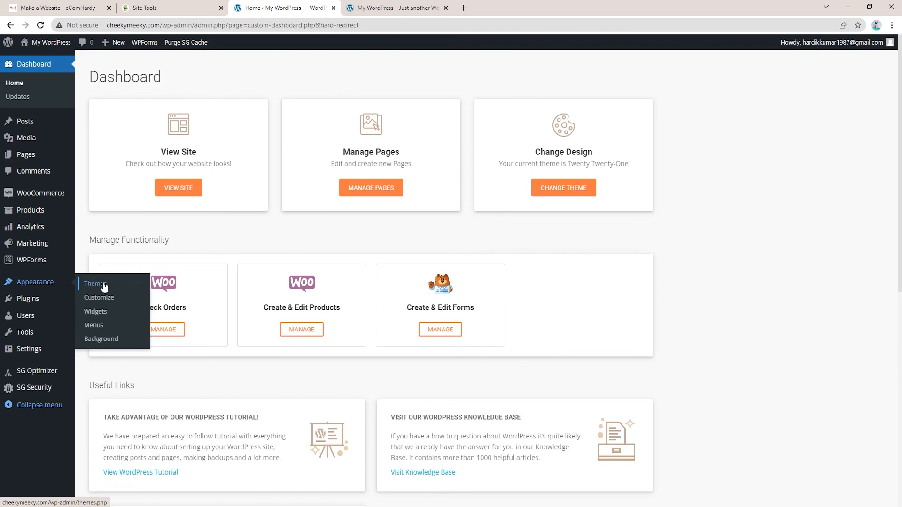
- Examine the Plugins, Users, Tools, Settings, SG Optimizer and SG Security submenus, and look over the dashboard sections once more
mouse_move(29, 303)
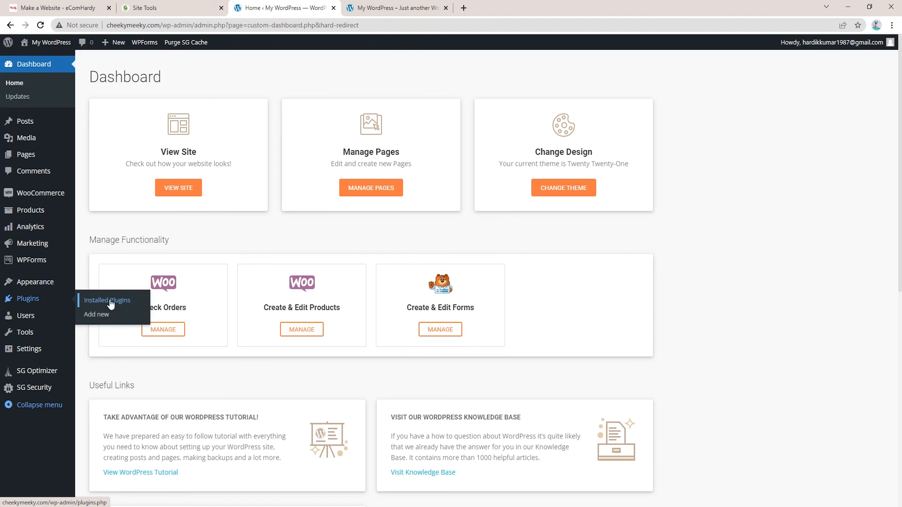
mouse_move(27, 319)
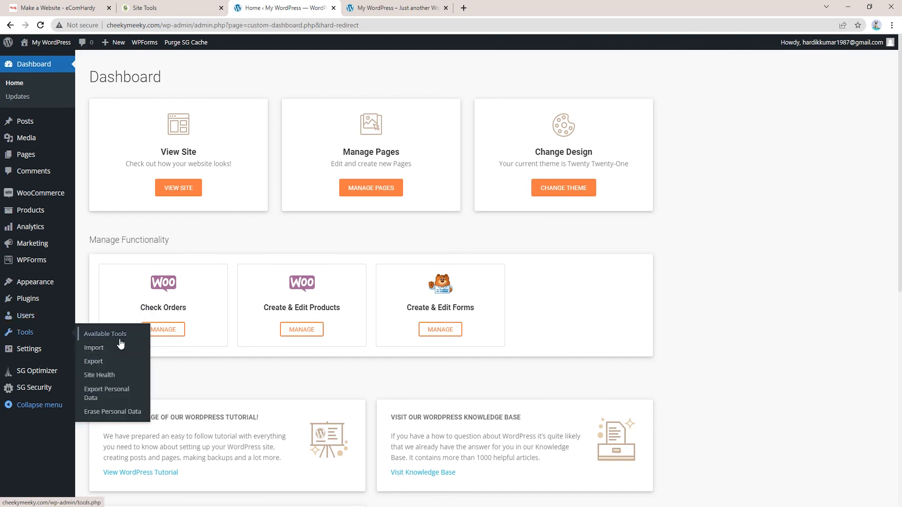
mouse_move(4, 353)
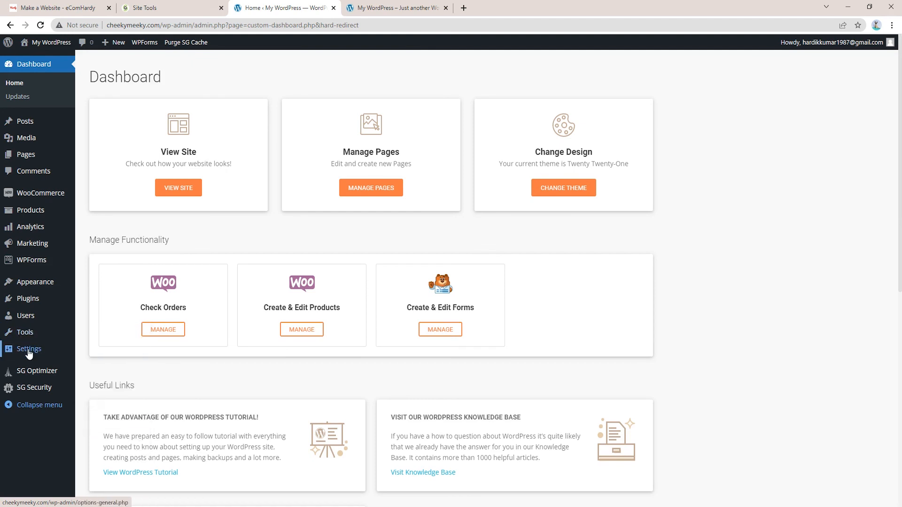
mouse_move(51, 352)
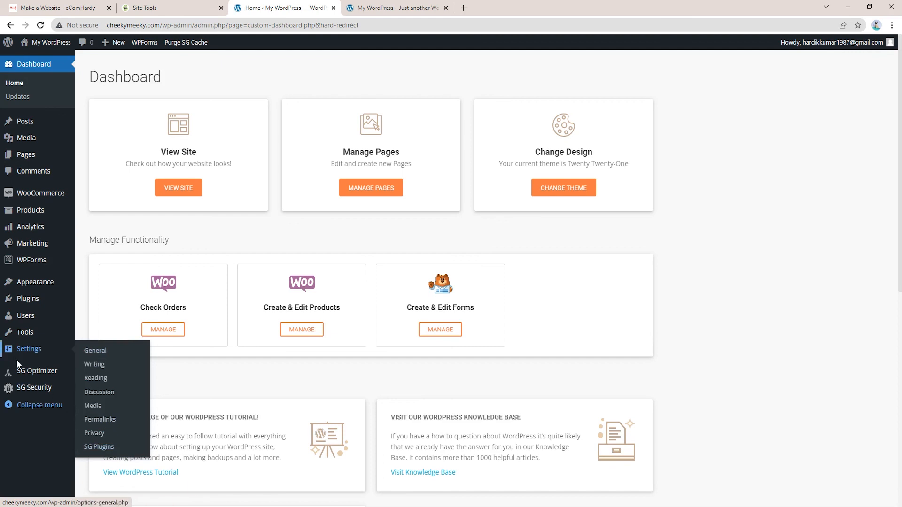
mouse_move(35, 374)
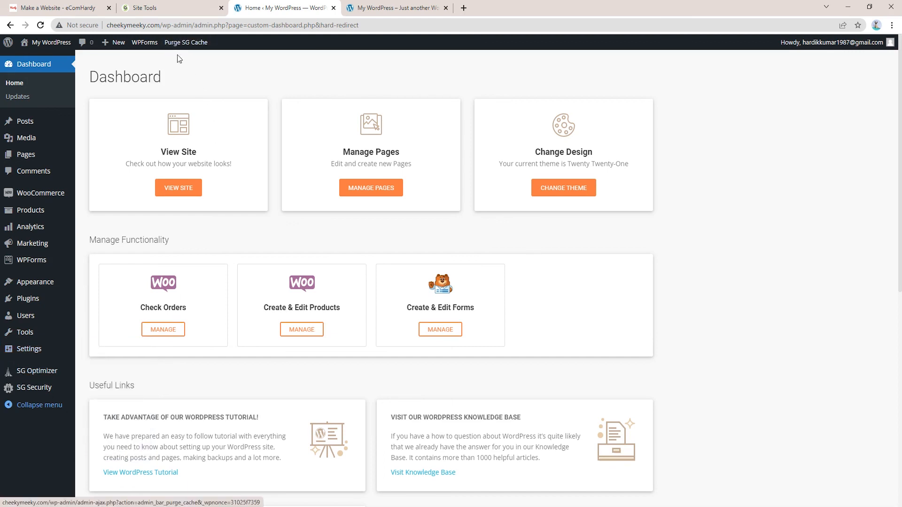
mouse_move(28, 393)
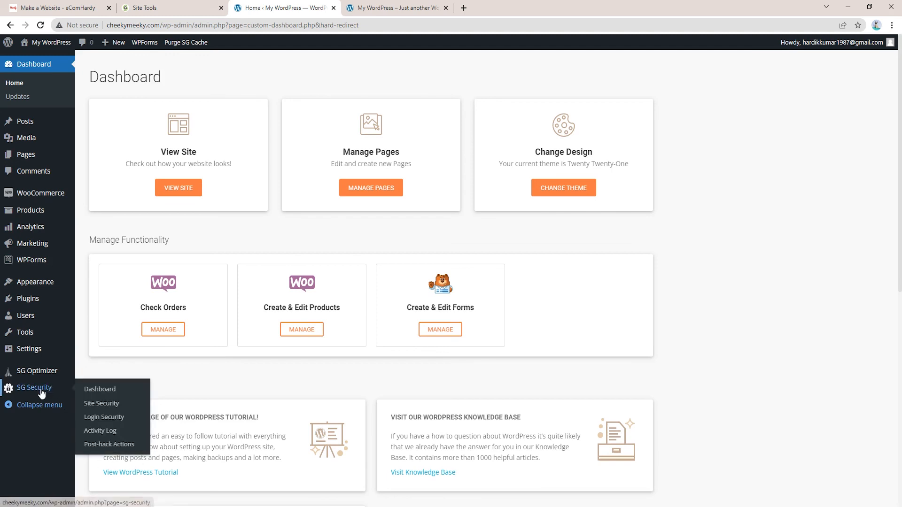
mouse_move(42, 388)
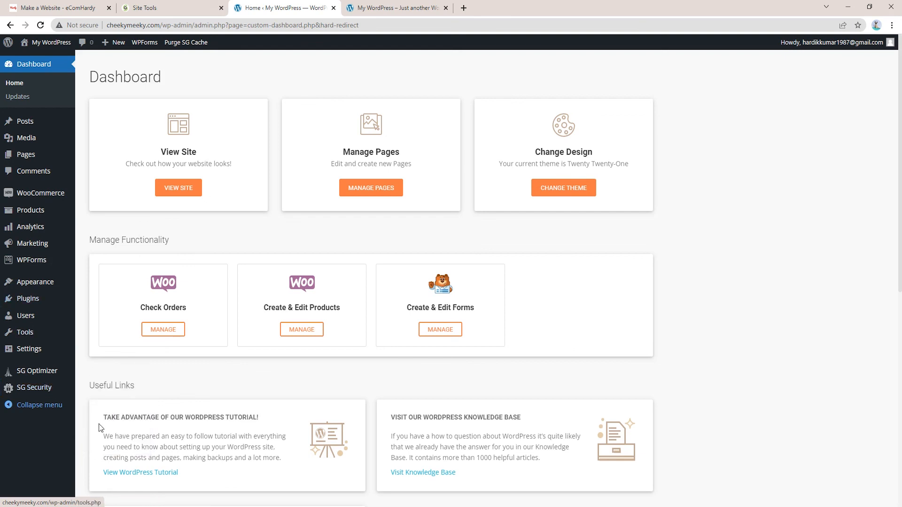
mouse_move(35, 196)
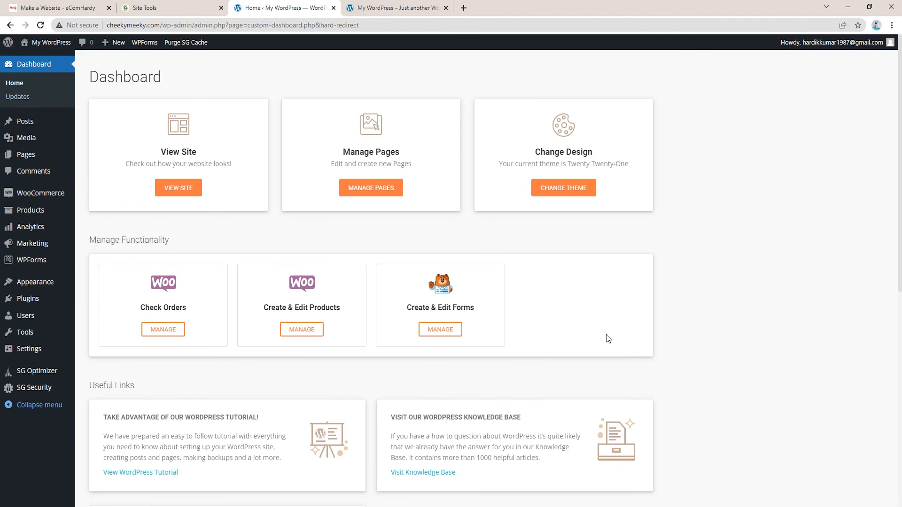
scroll(165, 334, down, 8)
scroll(165, 335, up, 8)
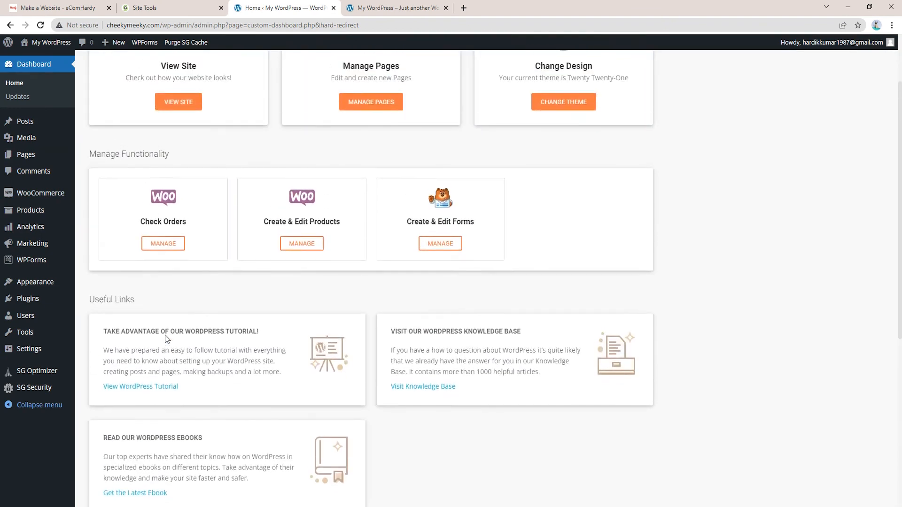